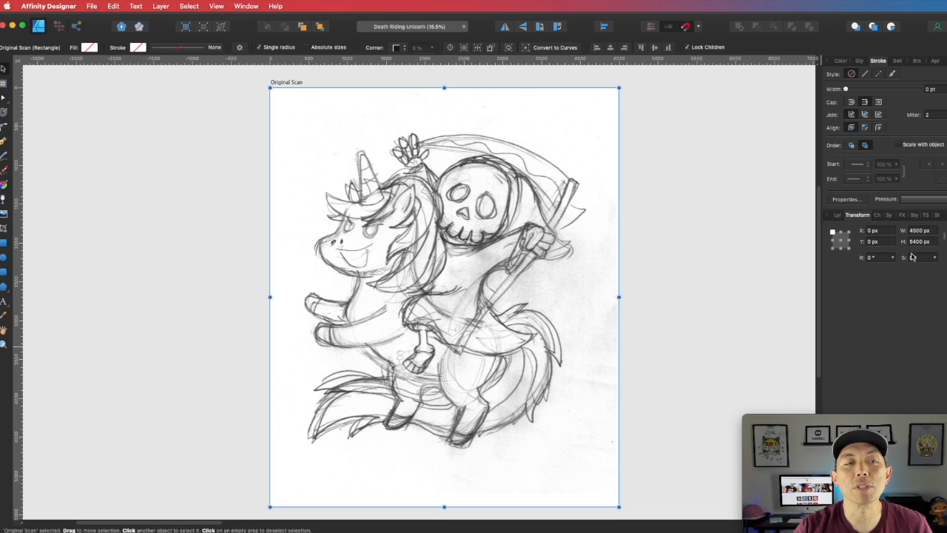
- Add a vertical guide at 500 px near the left edge of the Original Scan artboard
left_click(218, 119)
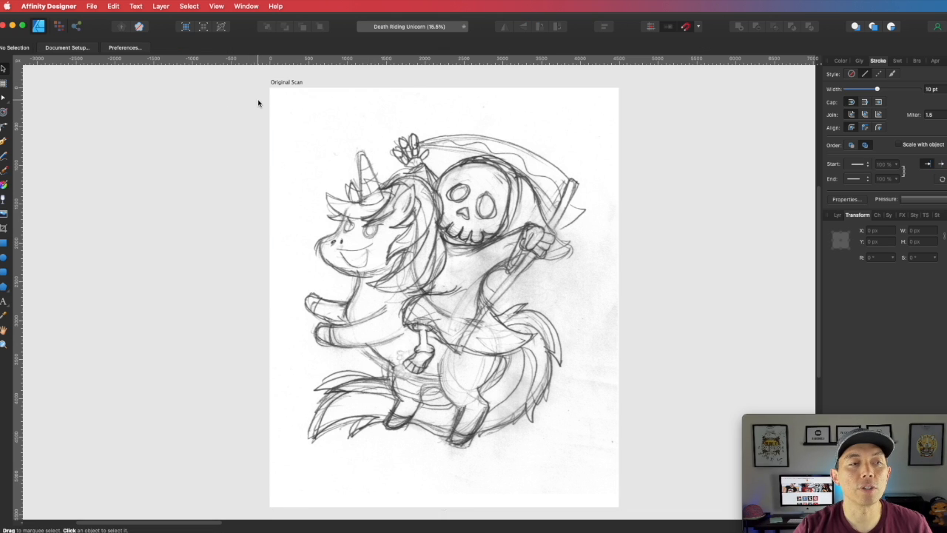
key("super+plus")
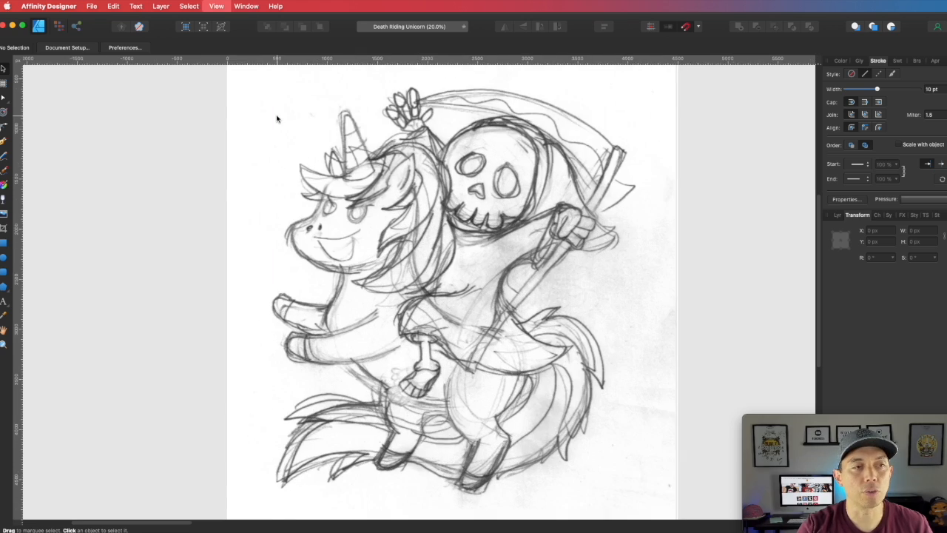
key("super+plus")
key("space")
left_click_drag(131, 107, 325, 175)
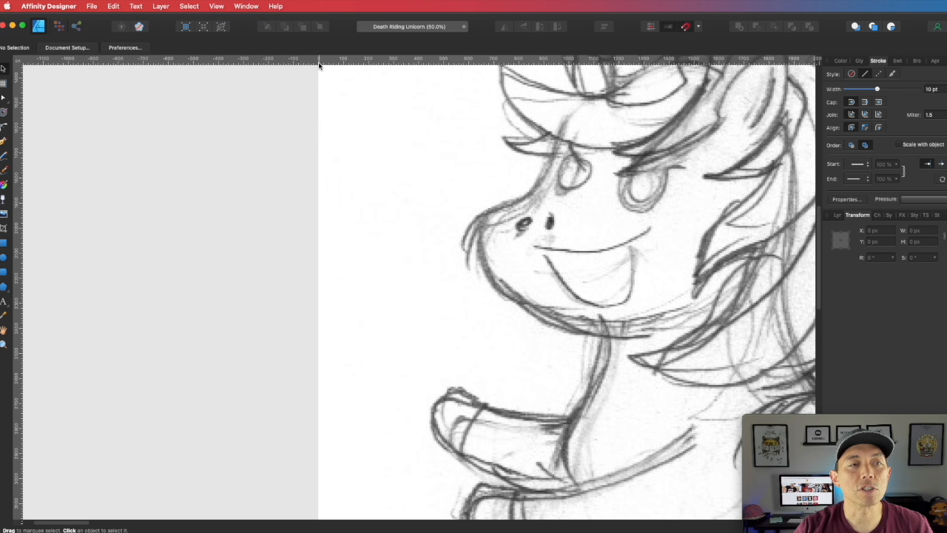
scroll(312, 115, "up", 15)
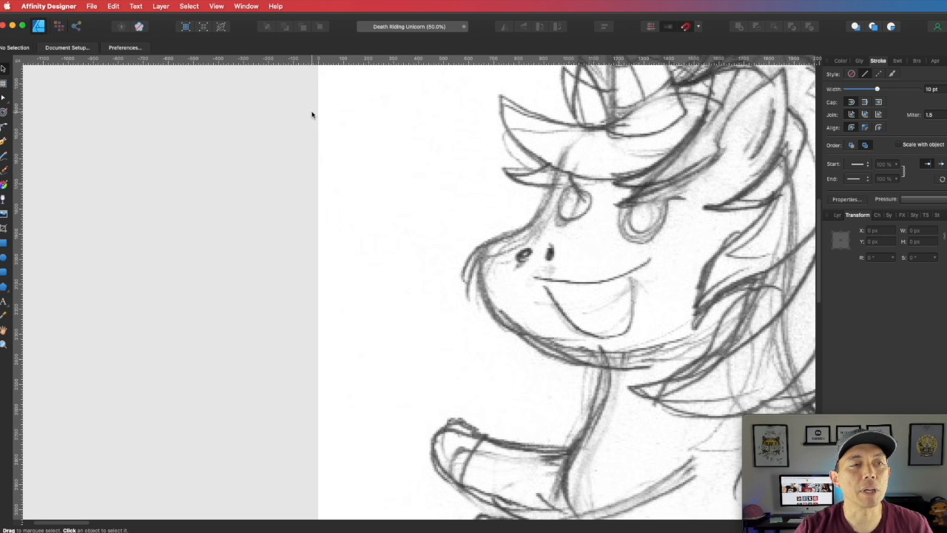
scroll(312, 114, "down", 5)
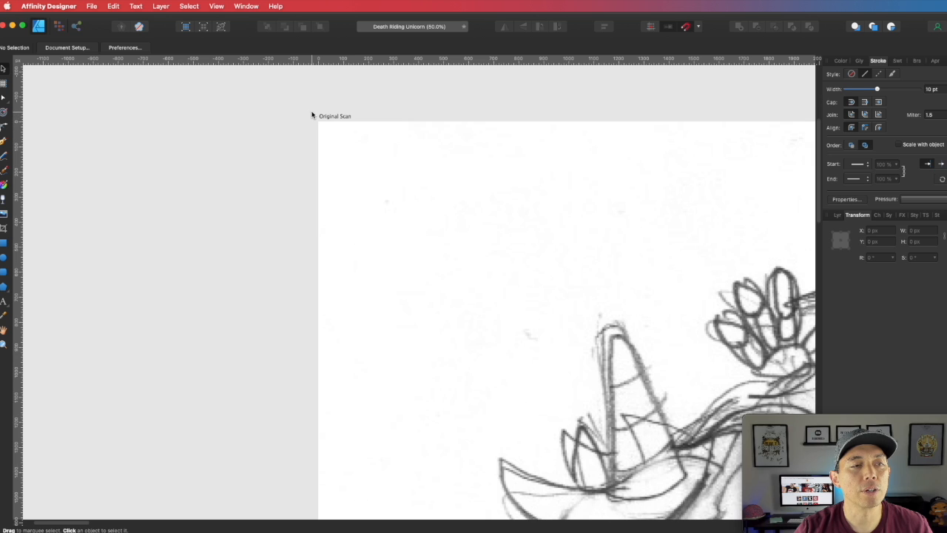
key("space")
left_click_drag(342, 139, 72, 95)
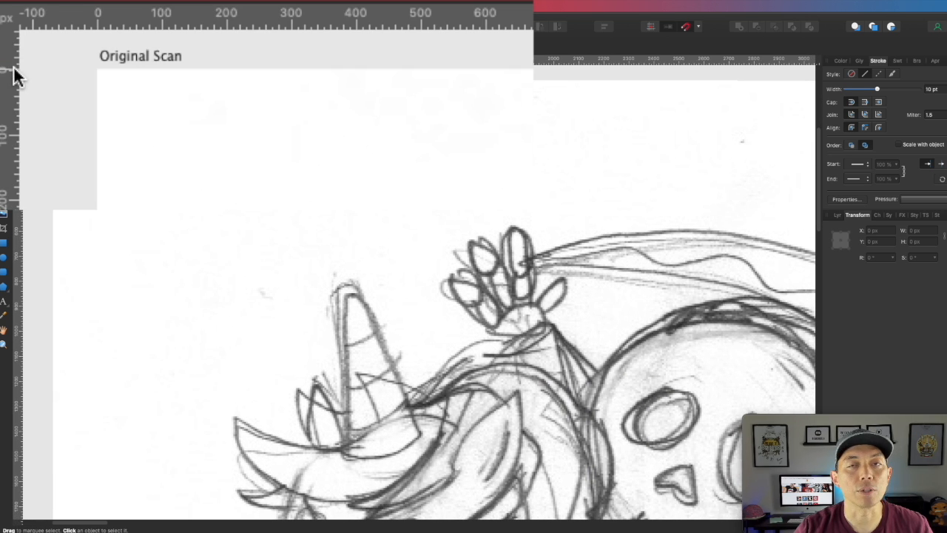
left_click_drag(12, 126, 422, 111)
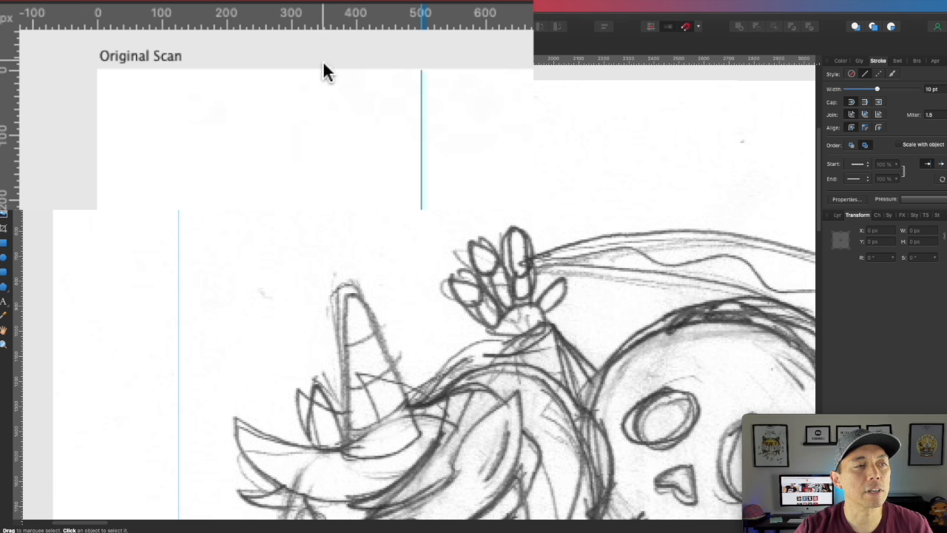
- Add a horizontal guide at 500 px below the top edge of the Original Scan artboard
left_click_drag(337, 119, 336, 81)
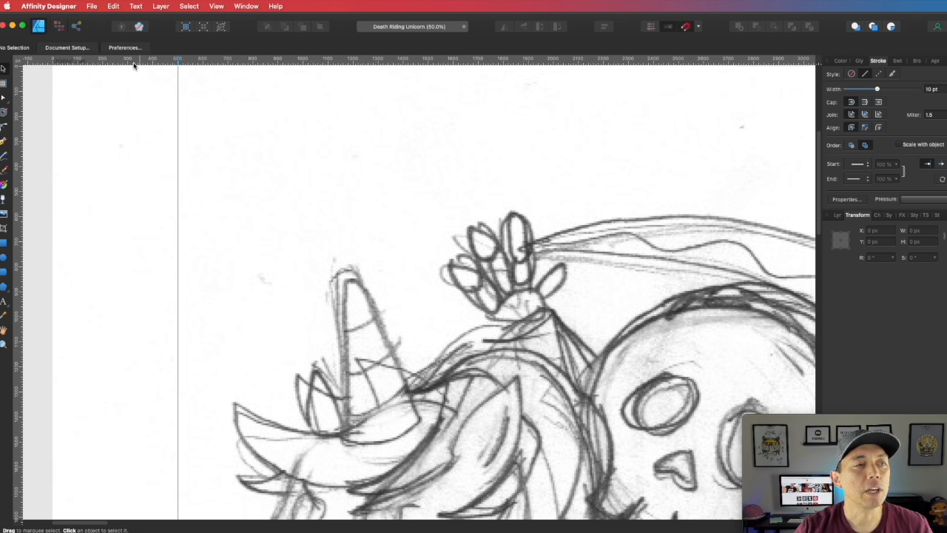
left_click_drag(116, 74, 90, 82)
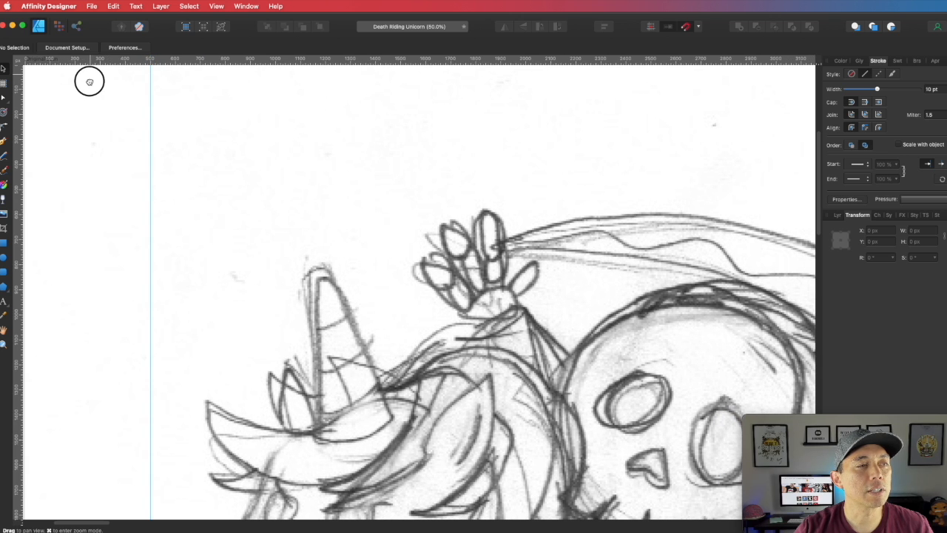
key("space")
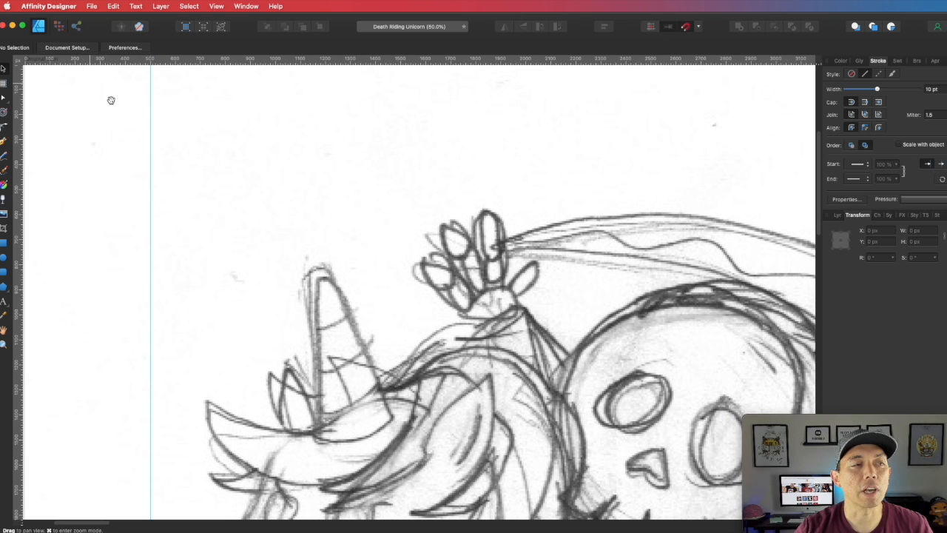
mouse_move(99, 99)
left_mouse_down()
mouse_move(138, 111)
mouse_move(102, 103)
left_mouse_up()
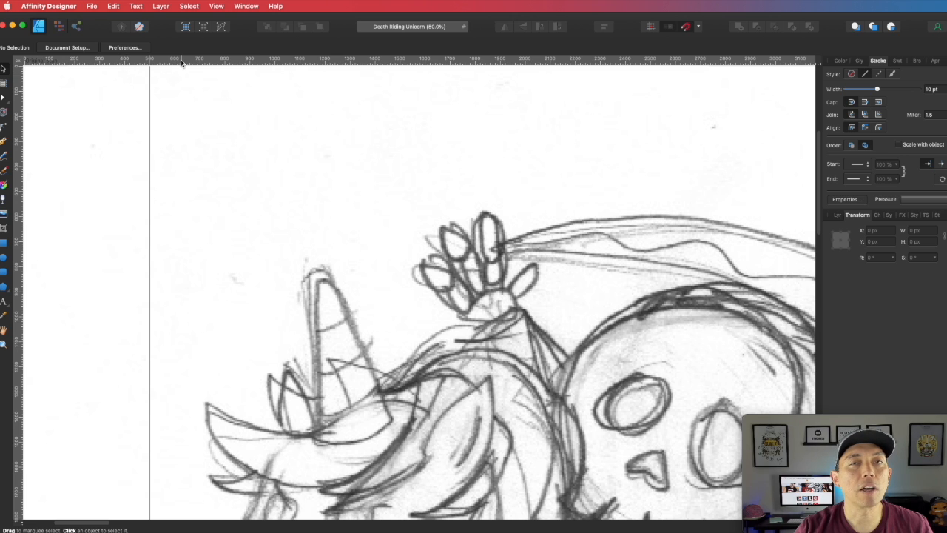
left_click_drag(181, 62, 162, 191)
- Add a second vertical guide at 4000 px near the artboard's right edge
key("space")
mouse_move(562, 161)
left_mouse_down()
mouse_move(279, 164)
mouse_move(370, 171)
mouse_move(562, 159)
left_mouse_up()
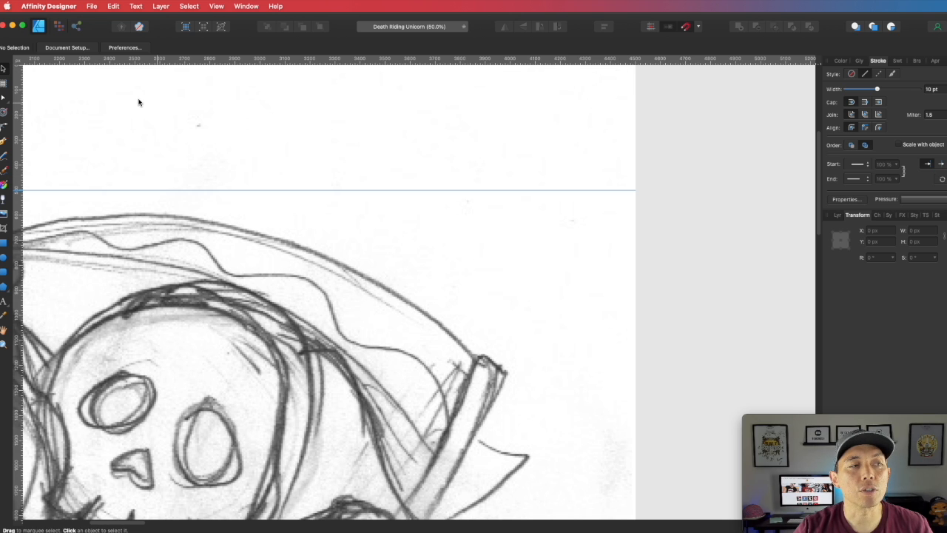
left_click_drag(22, 81, 510, 112)
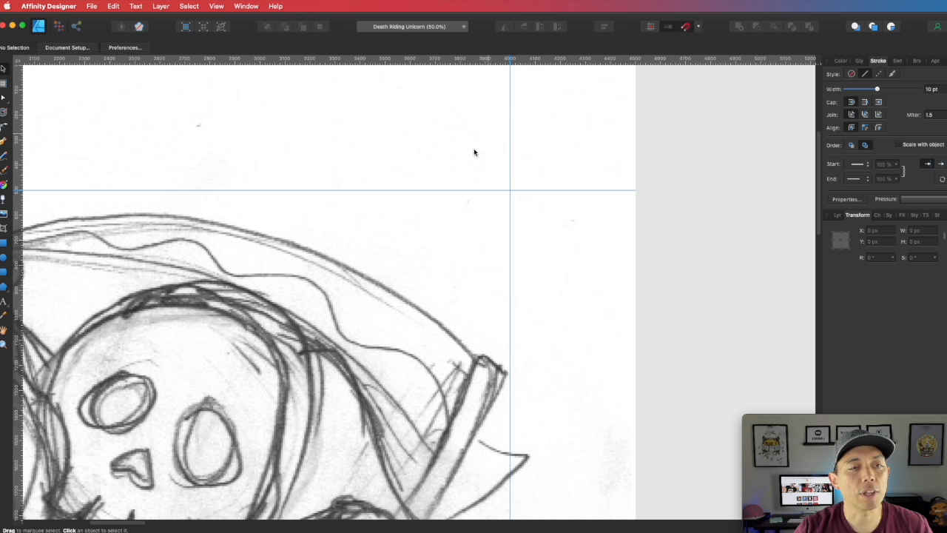
- Scale the scan image to about 4400 × 5226 px and shift it upward to fit the sketch to the guides
key("super+minus")
key("super+minus")
key("super+minus")
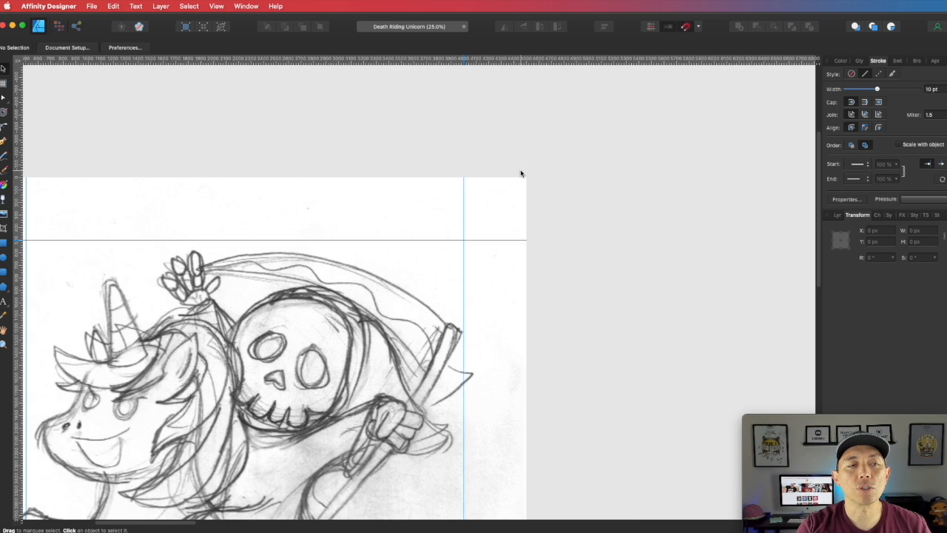
left_click_drag(495, 267, 671, 166)
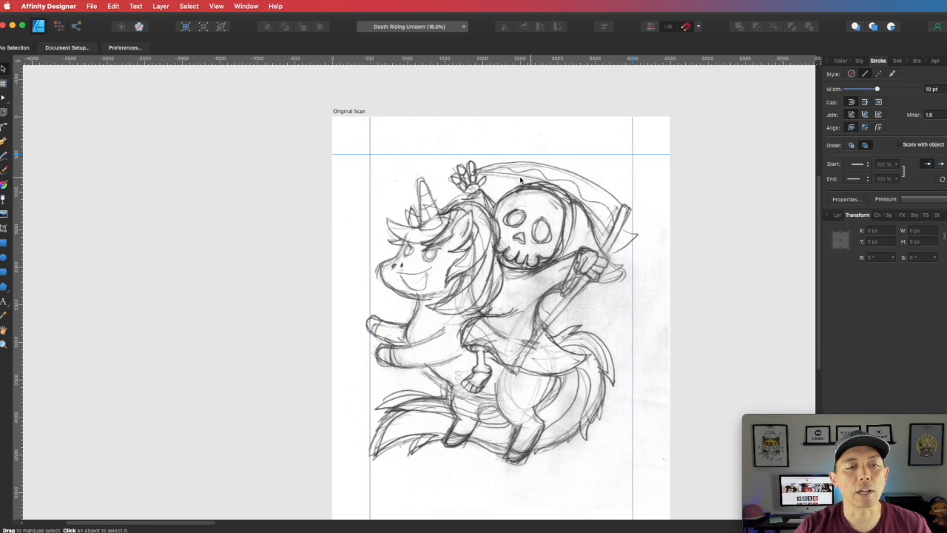
left_click(507, 241)
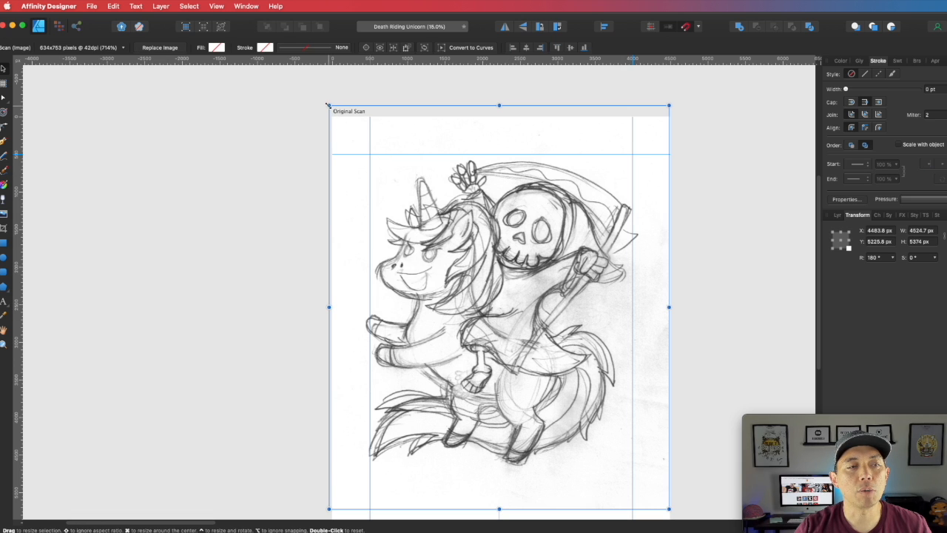
mouse_move(329, 106)
left_mouse_down()
mouse_move(342, 121)
mouse_move(309, 99)
mouse_move(321, 112)
left_mouse_up()
left_click_drag(669, 110, 662, 116)
left_click_drag(540, 250, 540, 235)
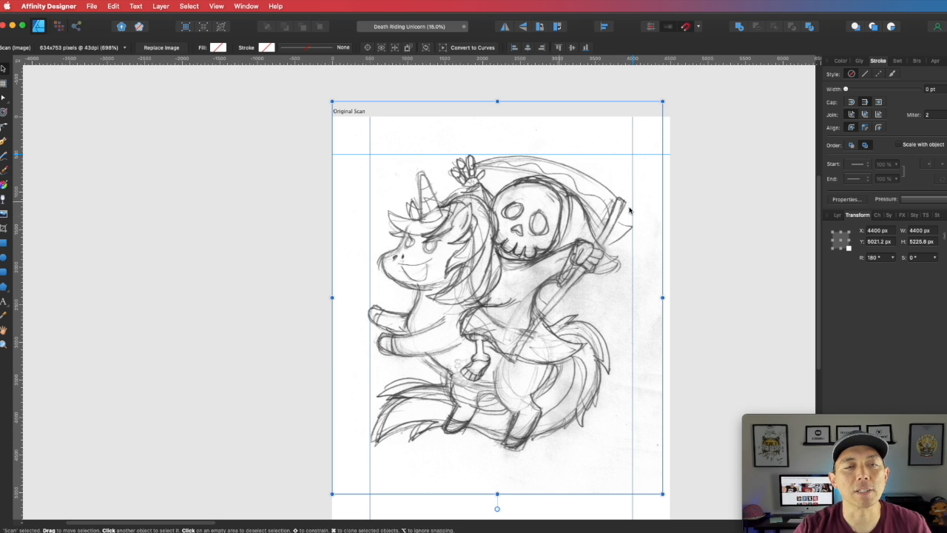
left_click(724, 291)
- Lower the opacity of the Scan image layer to 19 %
left_click(841, 215)
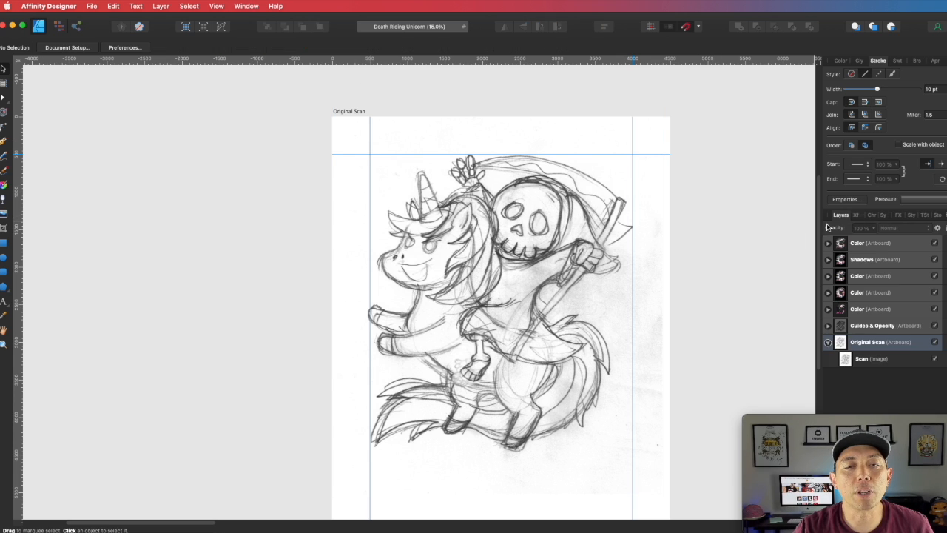
left_click(579, 230)
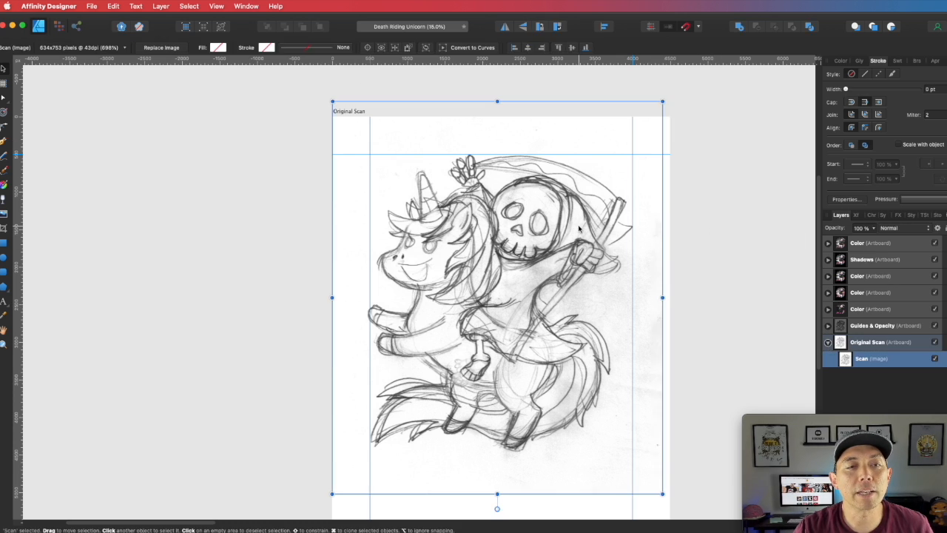
double_click(865, 359)
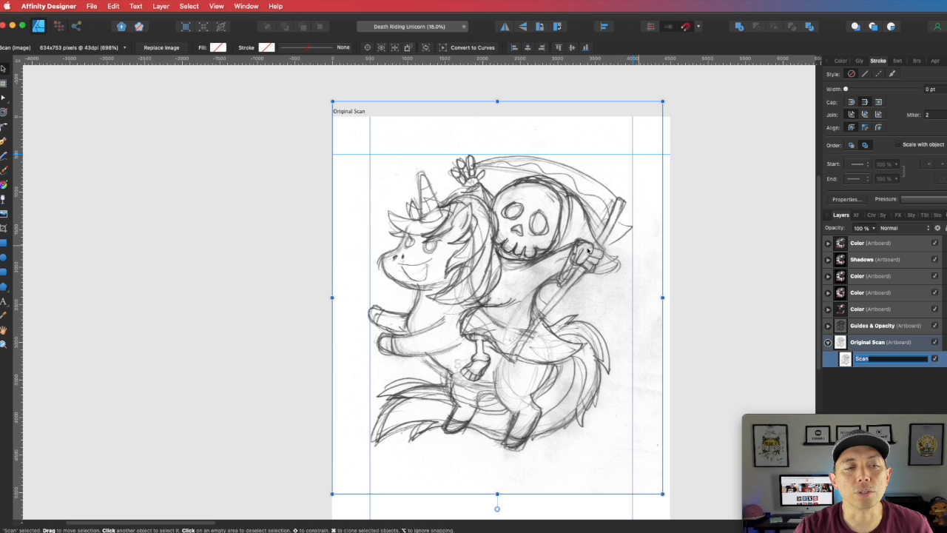
left_click(873, 231)
left_click_drag(870, 237, 805, 248)
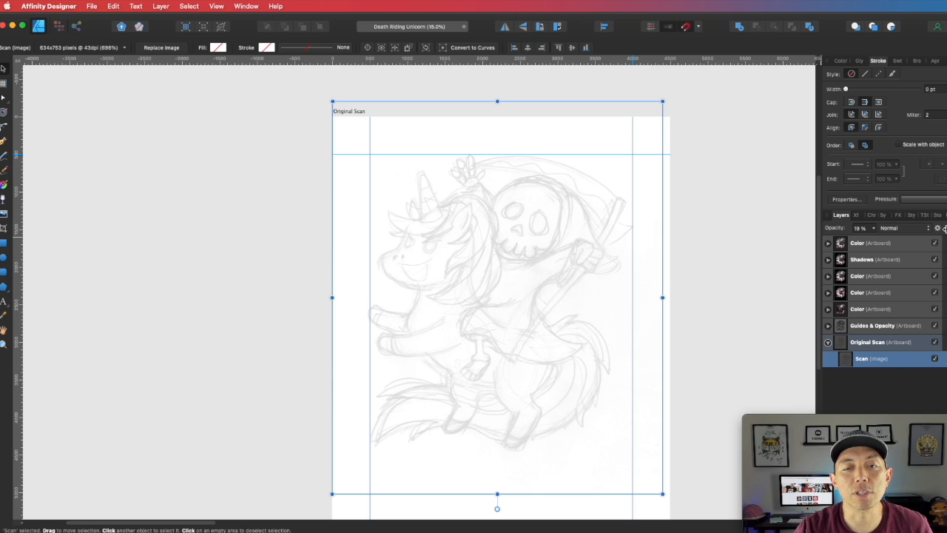
- Lock the Scan image layer and test on the canvas that the sketch cannot be selected or moved
left_click(925, 358)
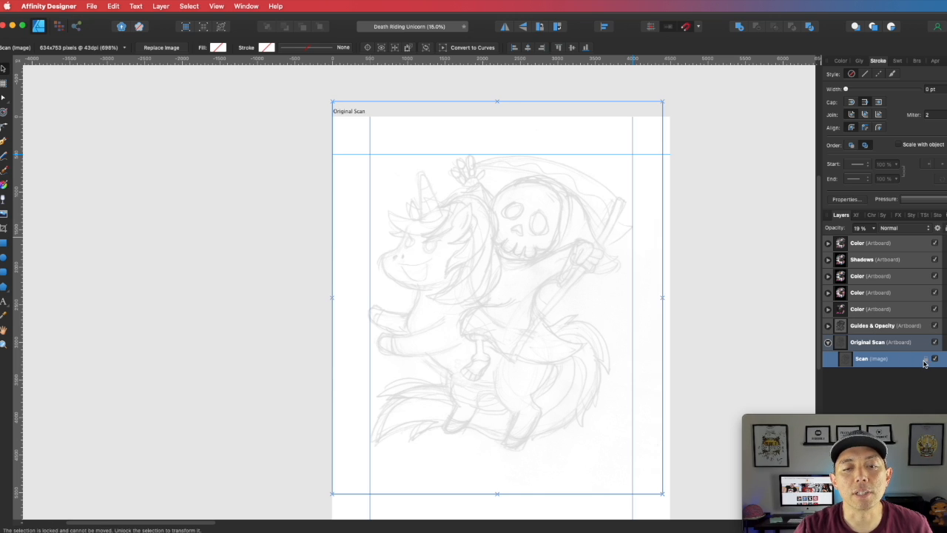
left_click(687, 240)
mouse_move(489, 227)
left_mouse_down()
mouse_move(490, 273)
mouse_move(486, 221)
left_mouse_up()
left_click(463, 226)
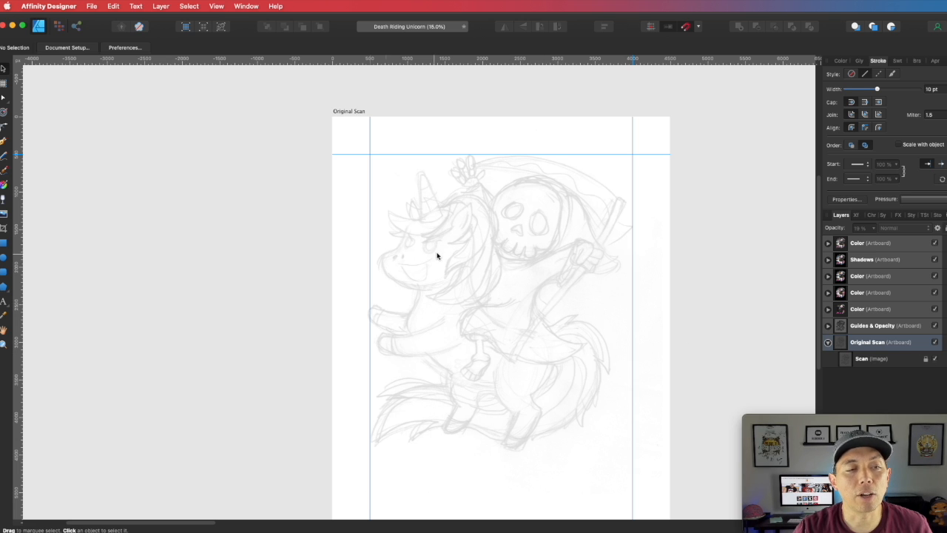
- Trace the unicorn's lower front leg with the Pen tool as one open curve, running around the hoof and back along the underside
key("space")
left_click_drag(406, 253, 517, 242)
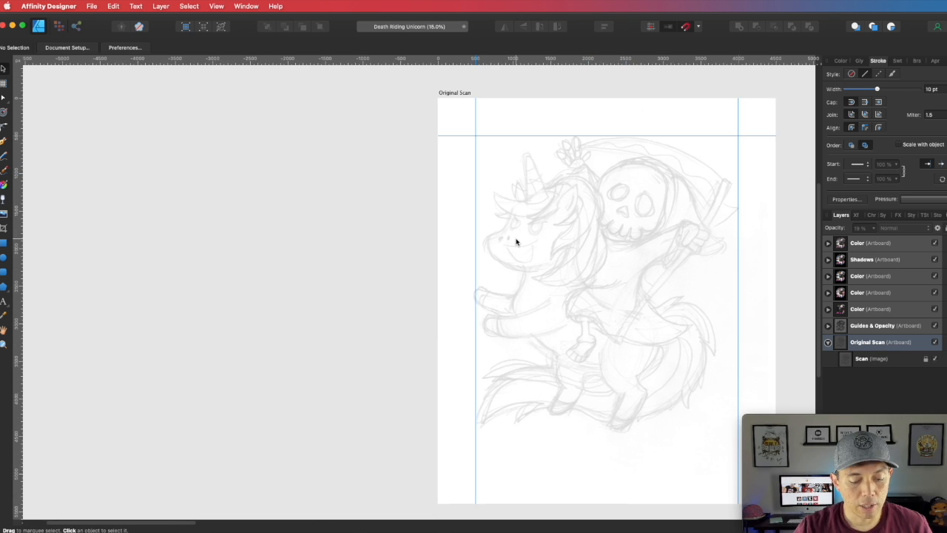
scroll(515, 241, "up", 5)
key("space")
left_click_drag(513, 236, 251, 236)
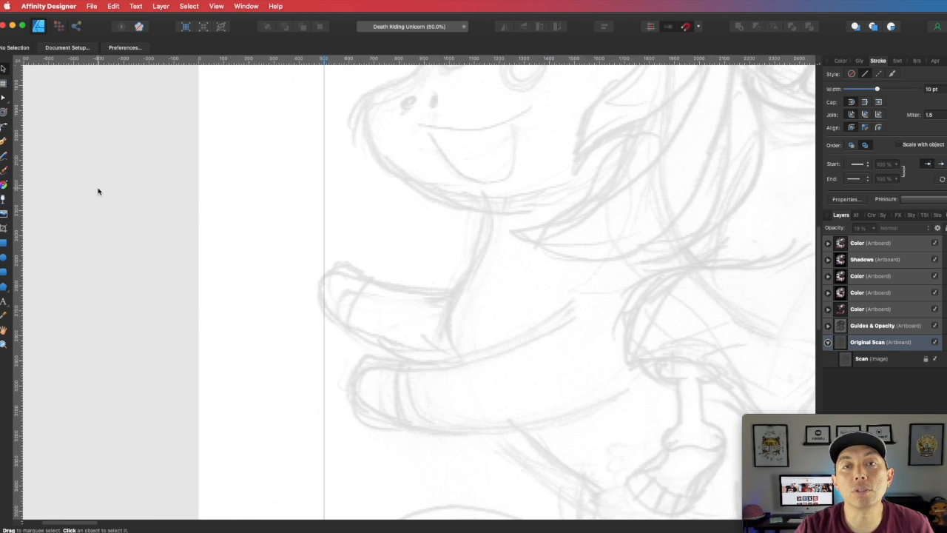
left_click(3, 142)
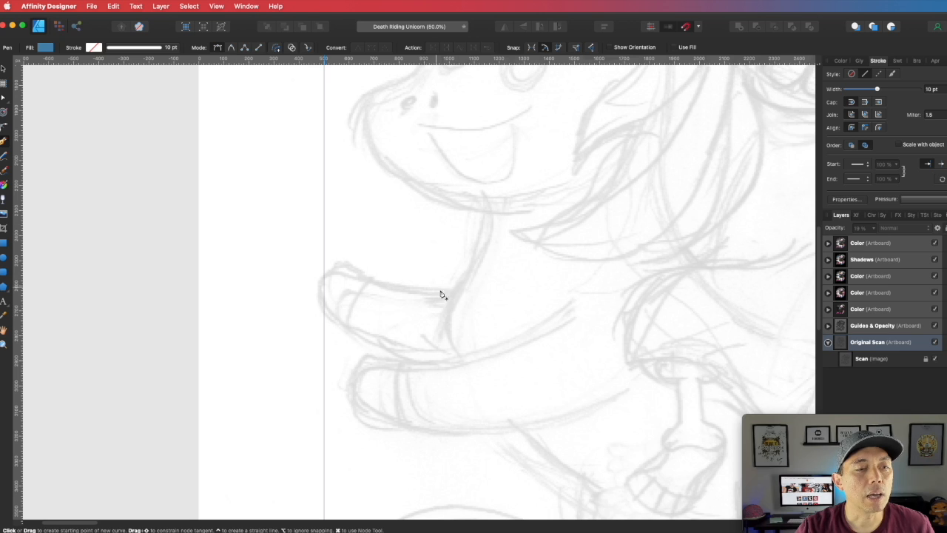
left_click(567, 310)
left_click_drag(415, 369, 342, 366)
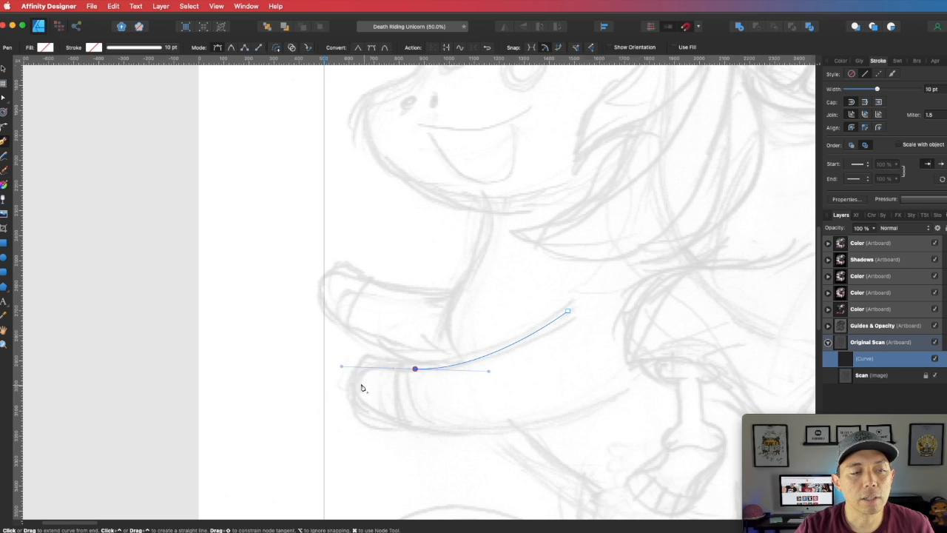
left_click(415, 368)
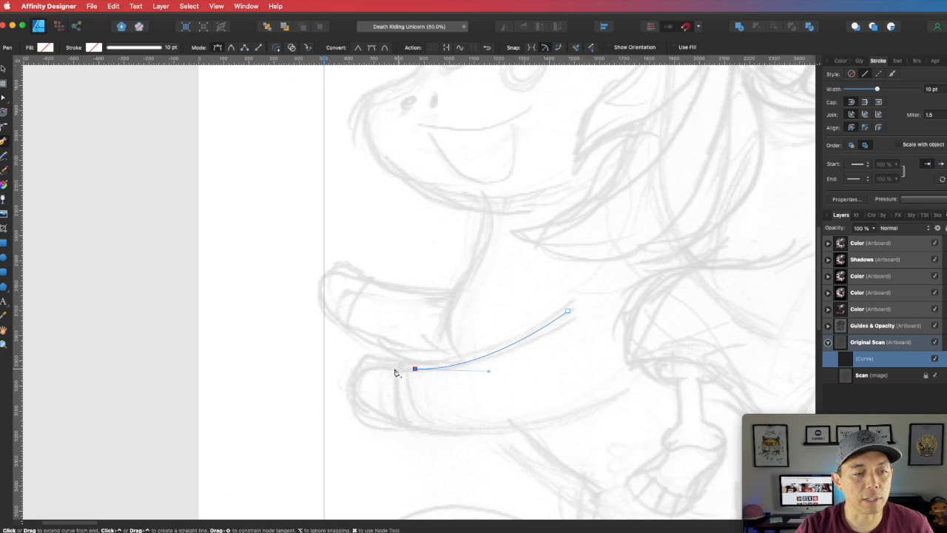
left_click_drag(376, 364, 348, 391)
left_click_drag(396, 427, 433, 431)
left_click_drag(621, 392, 702, 349)
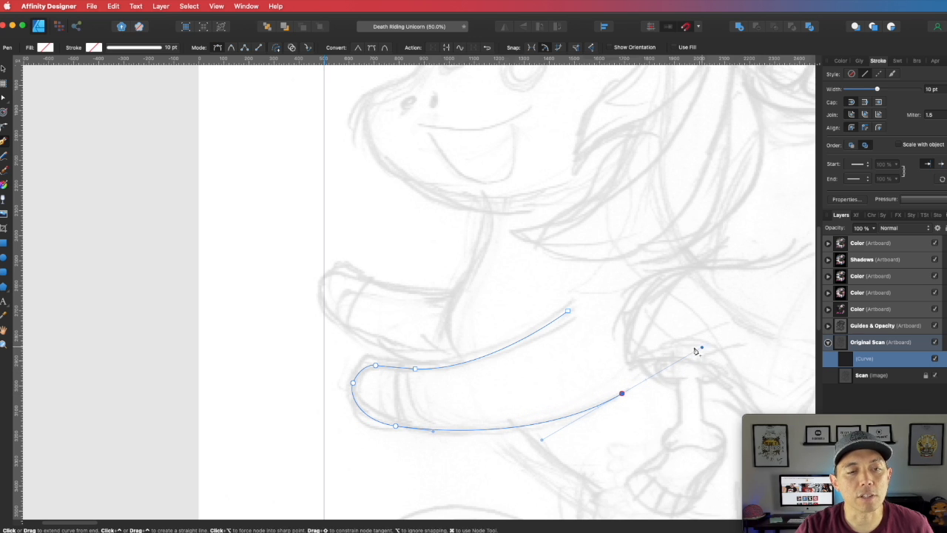
- Give the traced leg curve a black stroke with C, M, Y and K all set to 100
left_click(840, 61)
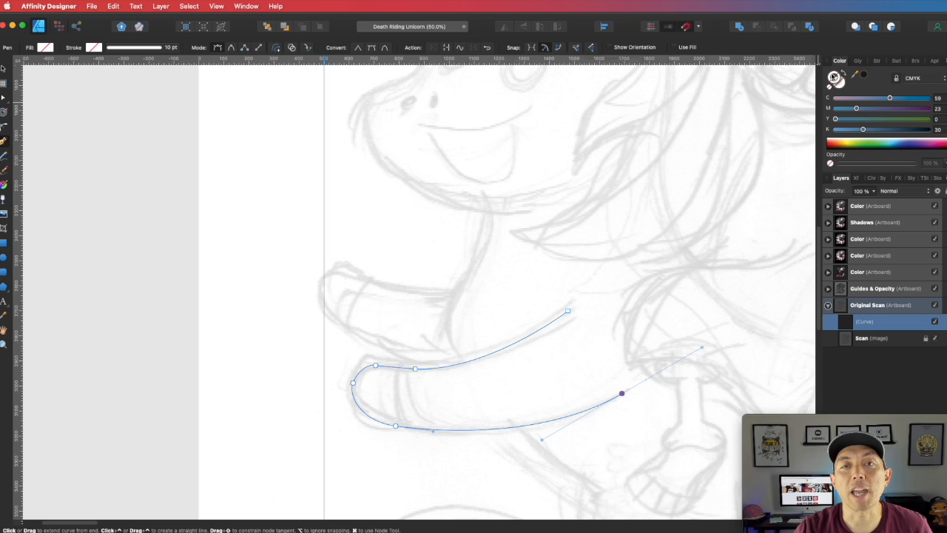
left_click(865, 77)
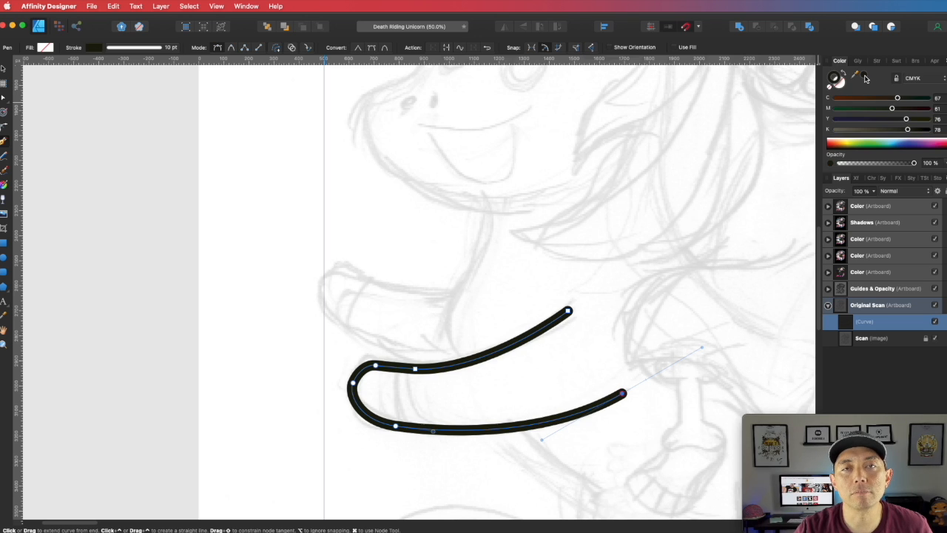
left_click(929, 99)
left_click(930, 108)
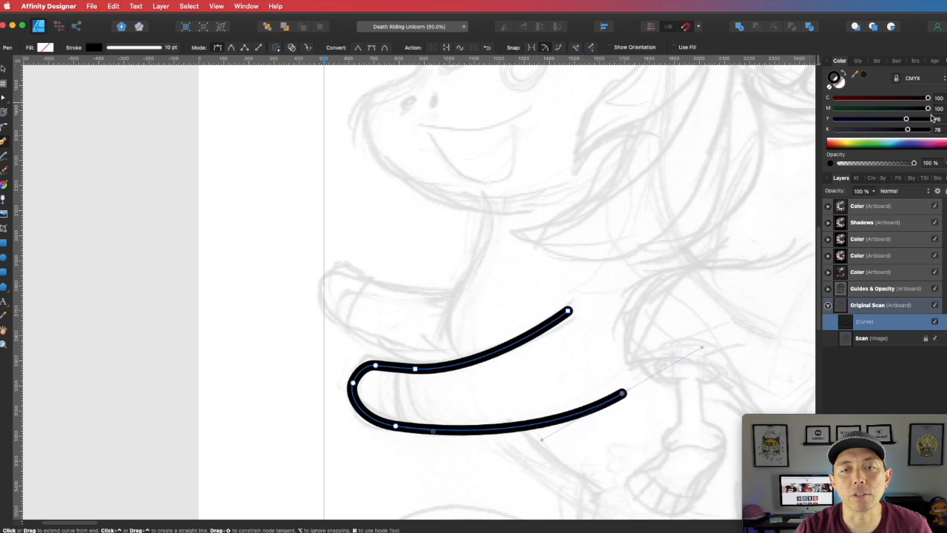
left_click(930, 119)
left_click(930, 129)
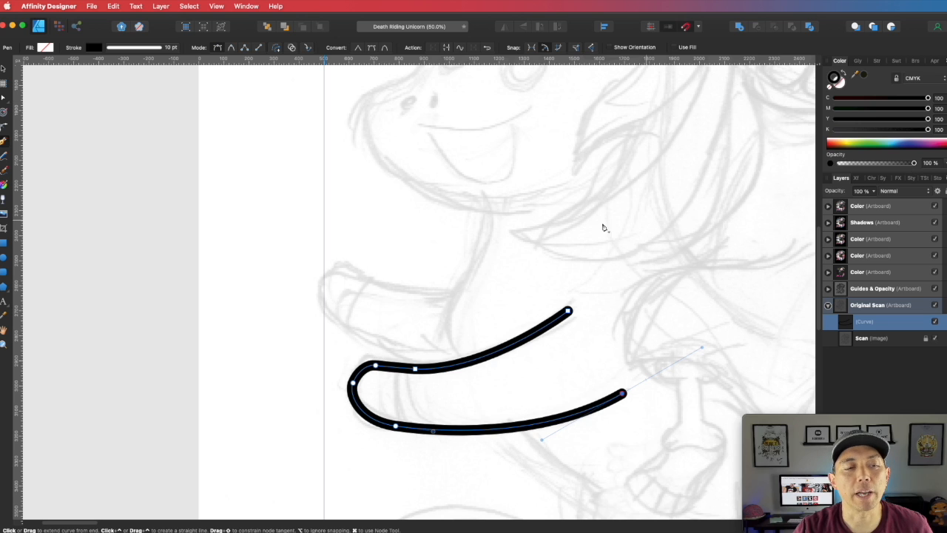
- Set the stroke width of the traced front leg curve to 11 pt and deselect it
key("v")
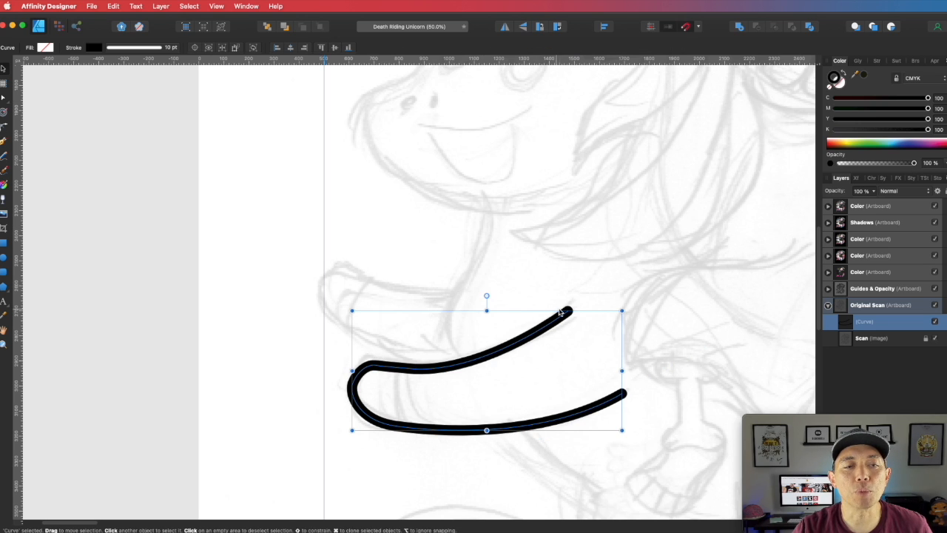
left_click(878, 60)
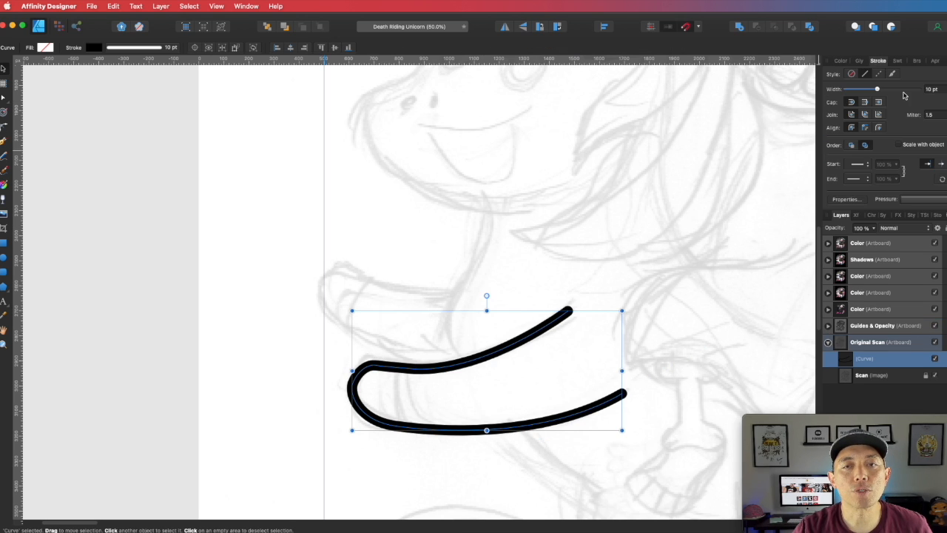
mouse_move(879, 90)
left_mouse_down()
mouse_move(861, 89)
mouse_move(888, 83)
mouse_move(879, 86)
left_mouse_up()
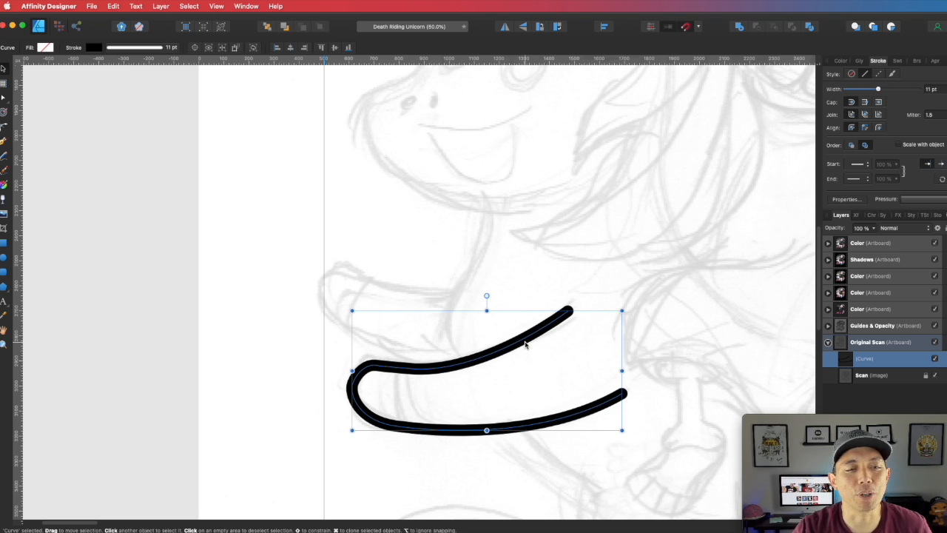
left_click(465, 272)
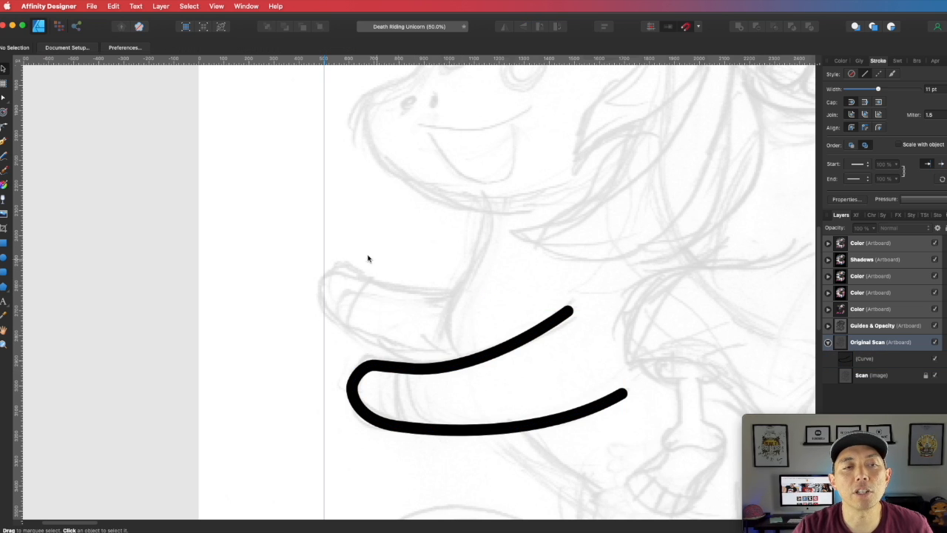
- Trace the unicorn's chest line with the Pen tool, from under the jaw down to the top edge of the front leg
left_click(3, 141)
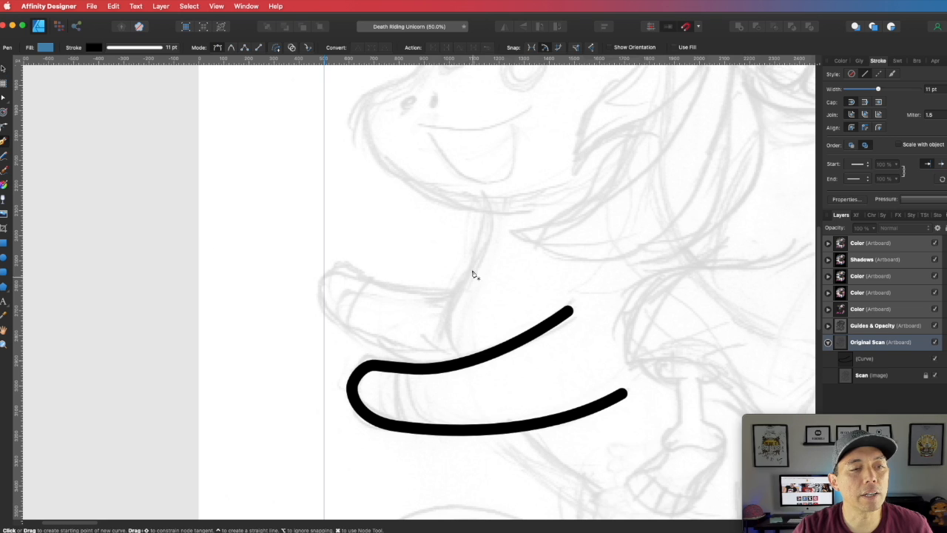
left_click(487, 204)
left_click_drag(488, 243, 476, 261)
left_click_drag(446, 327, 449, 344)
left_click(461, 361)
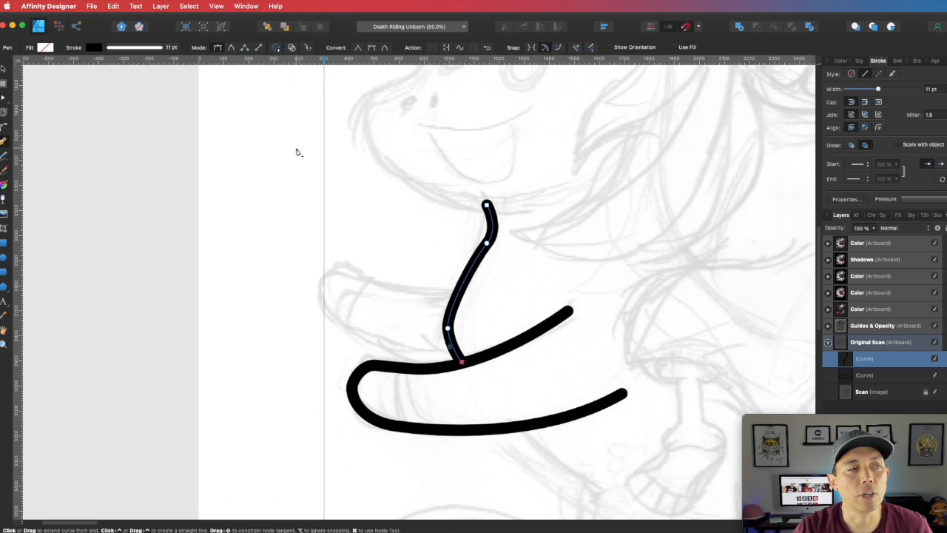
key("v")
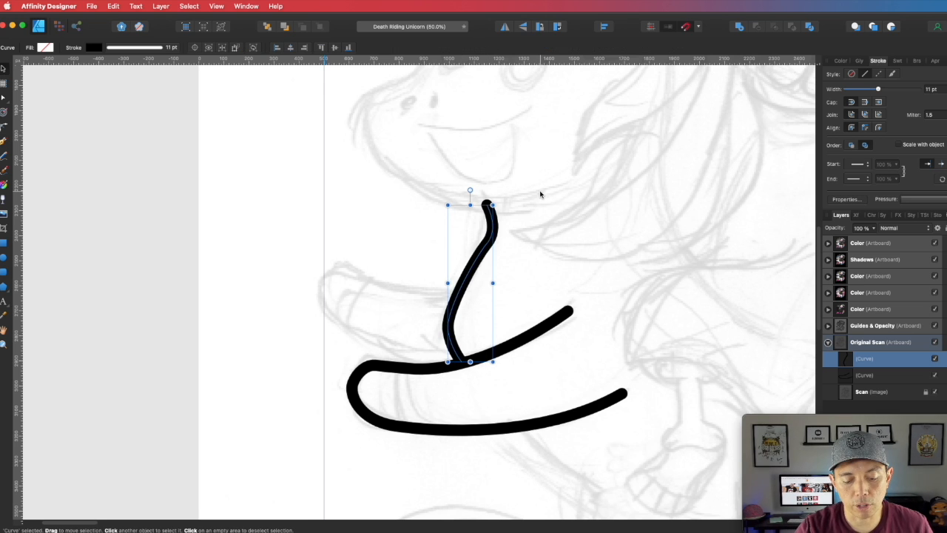
- Check the stroke widths of the lower front leg and the wavy scythe curve in the finished line art on the Guides & Opacity artboard
key("super+minus")
key("space")
left_click_drag(630, 169, 533, 213)
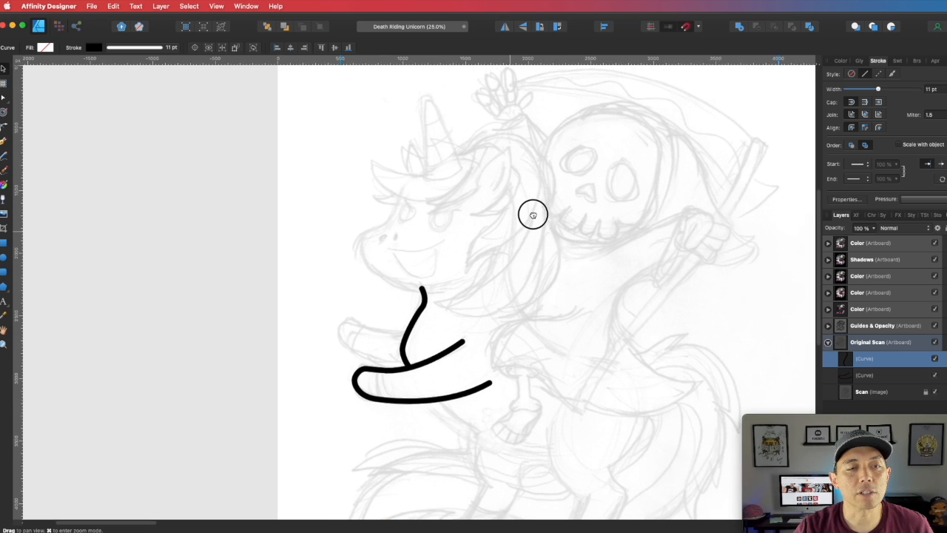
key("space")
left_click_drag(522, 207, 539, 160)
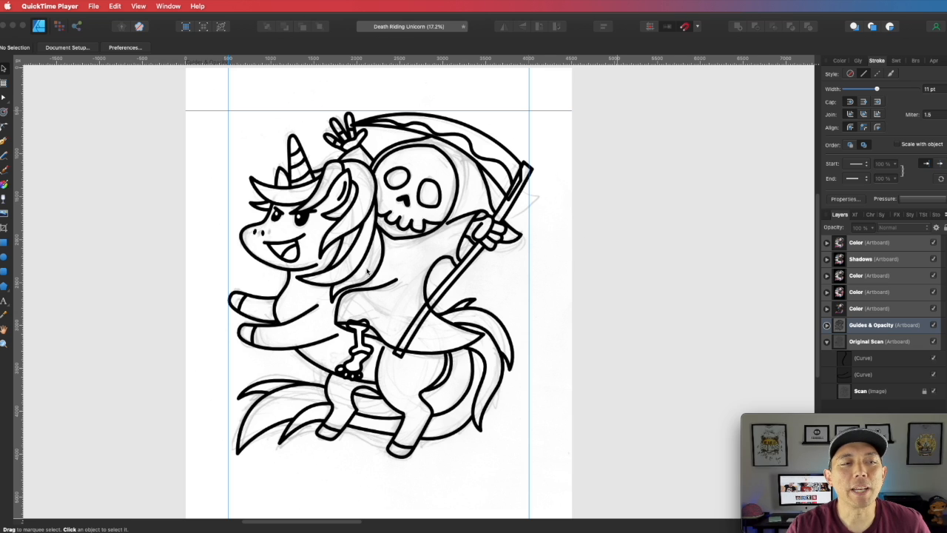
left_click(315, 316)
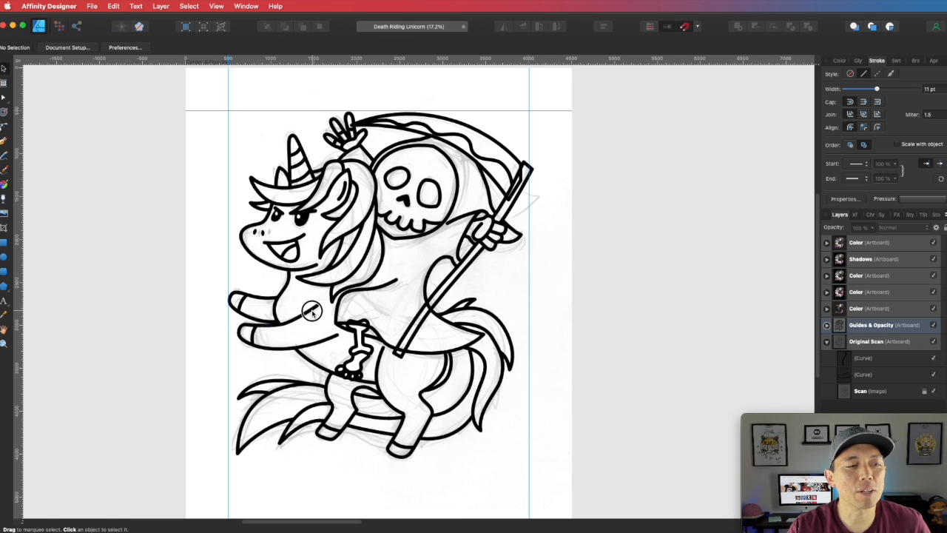
left_click(311, 316)
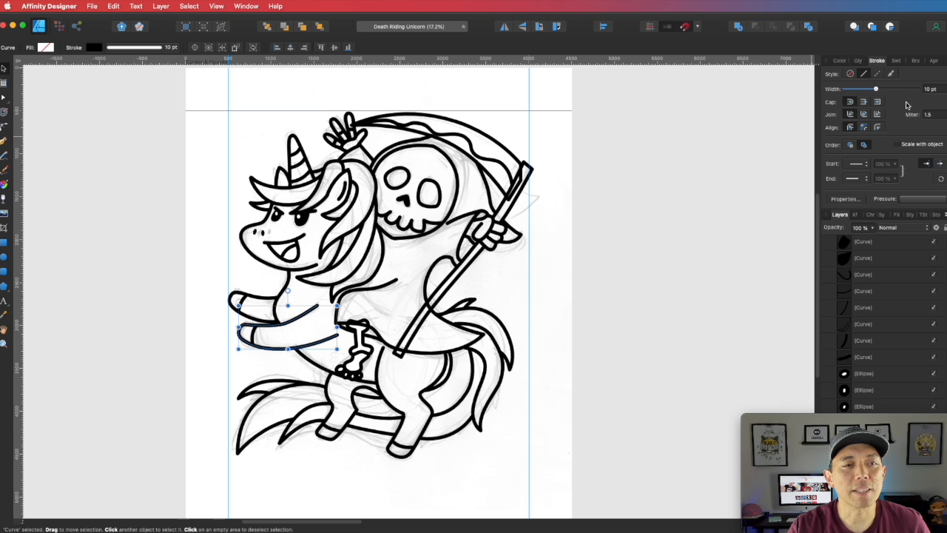
left_click(360, 123)
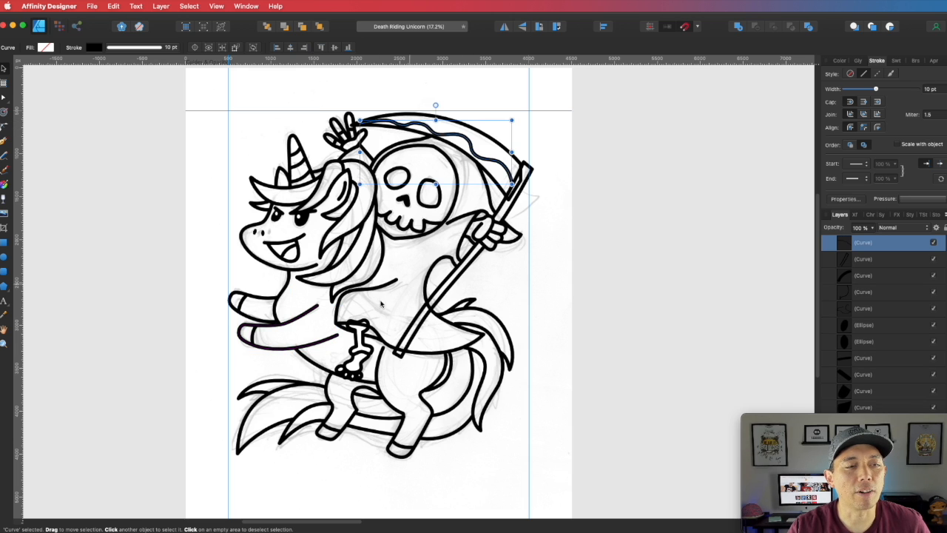
left_click(521, 307)
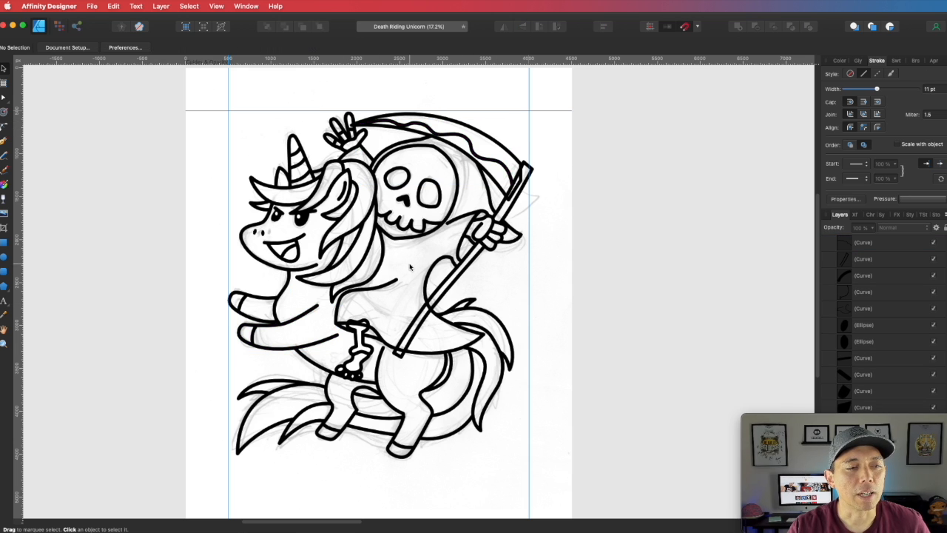
- Examine the finished line art up close, covering the unicorn's face, the skull, the robe, the legs and the tail, and as a whole
left_click_drag(294, 228, 428, 245)
scroll(423, 255, "up", 5)
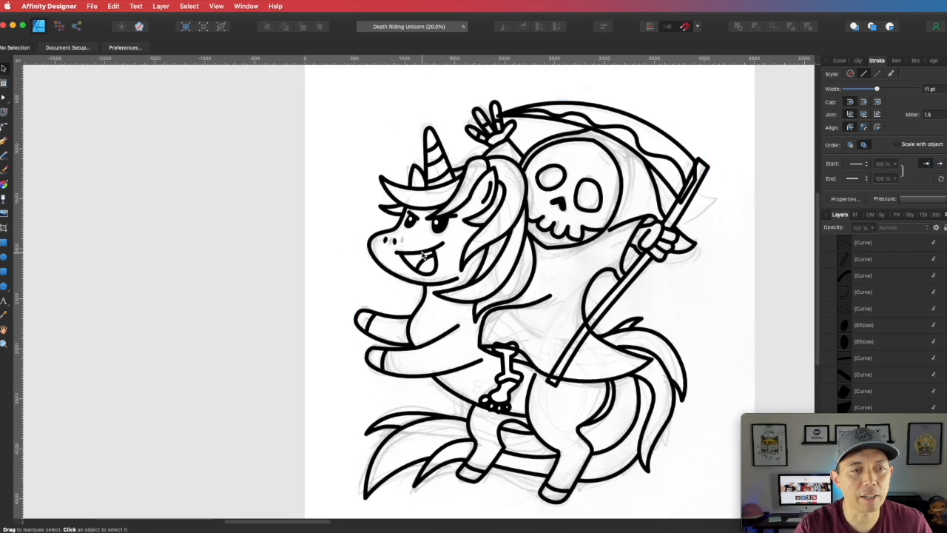
left_click_drag(492, 218, 450, 325)
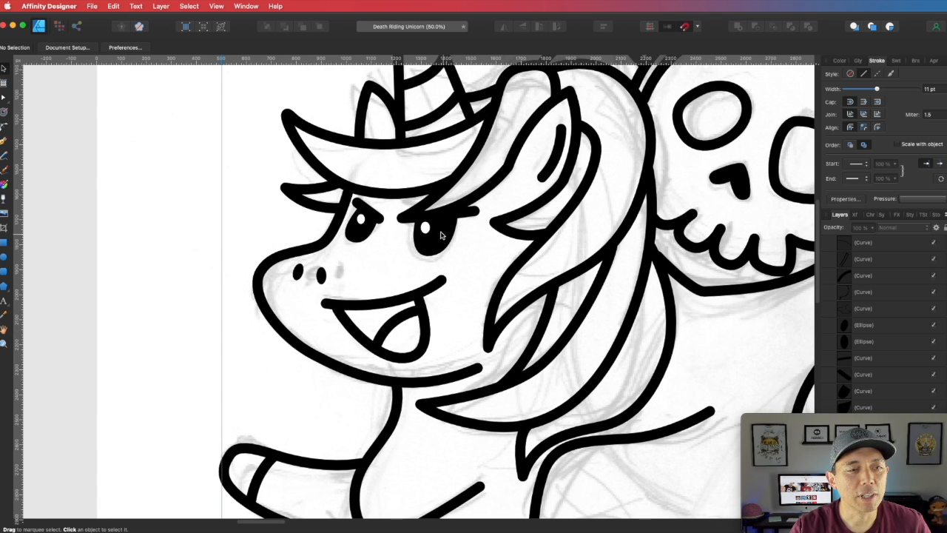
scroll(465, 152, "up", 5)
scroll(419, 247, "right", 4)
scroll(548, 207, "down", 5)
scroll(547, 207, "right", 4)
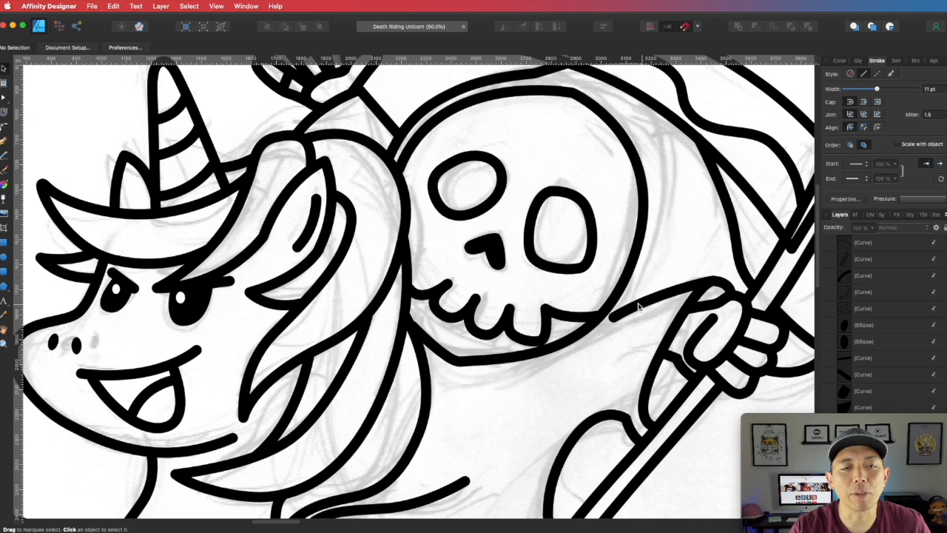
scroll(634, 387, "down", 10)
scroll(634, 387, "right", 2)
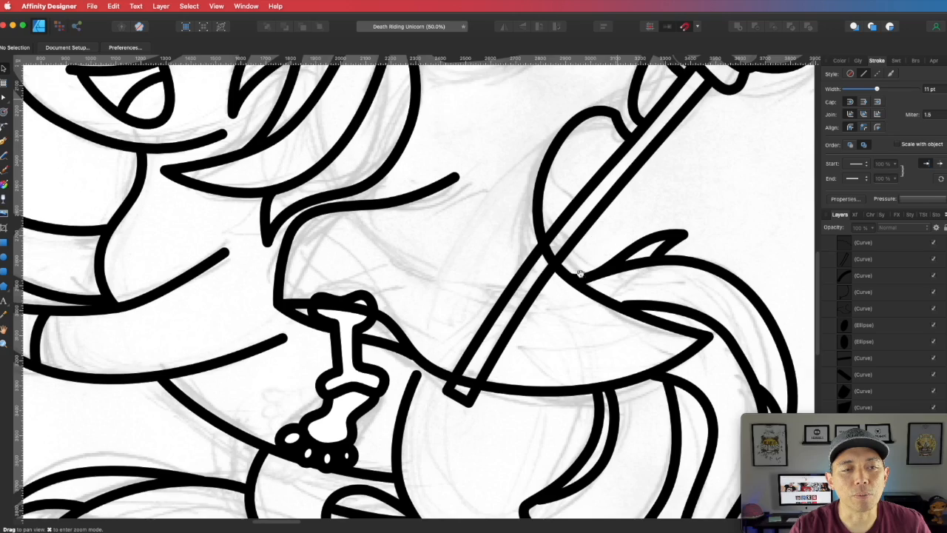
left_click_drag(454, 353, 558, 273)
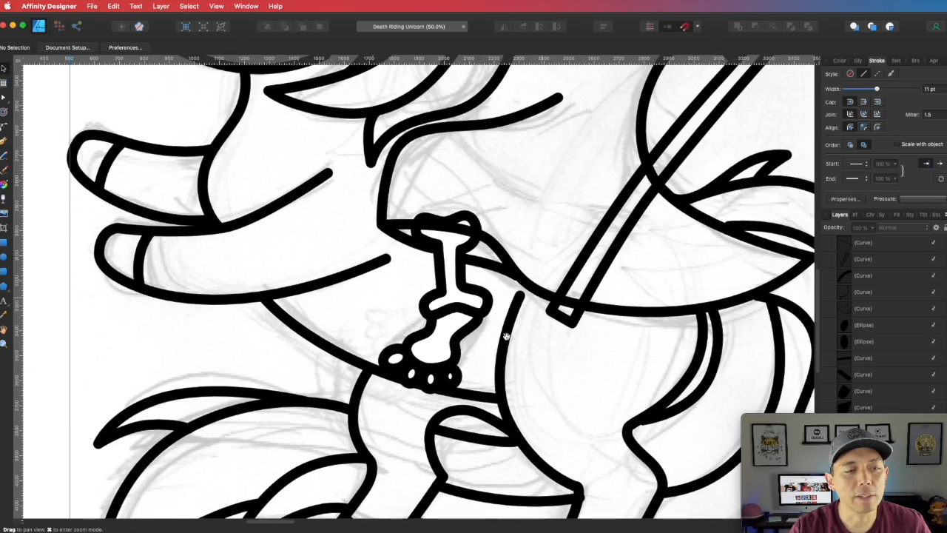
left_click_drag(507, 334, 577, 200)
left_click_drag(365, 291, 436, 158)
left_click_drag(538, 236, 324, 333)
left_click_drag(596, 189, 671, 348)
left_click_drag(201, 91, 435, 321)
left_click_drag(493, 264, 461, 296)
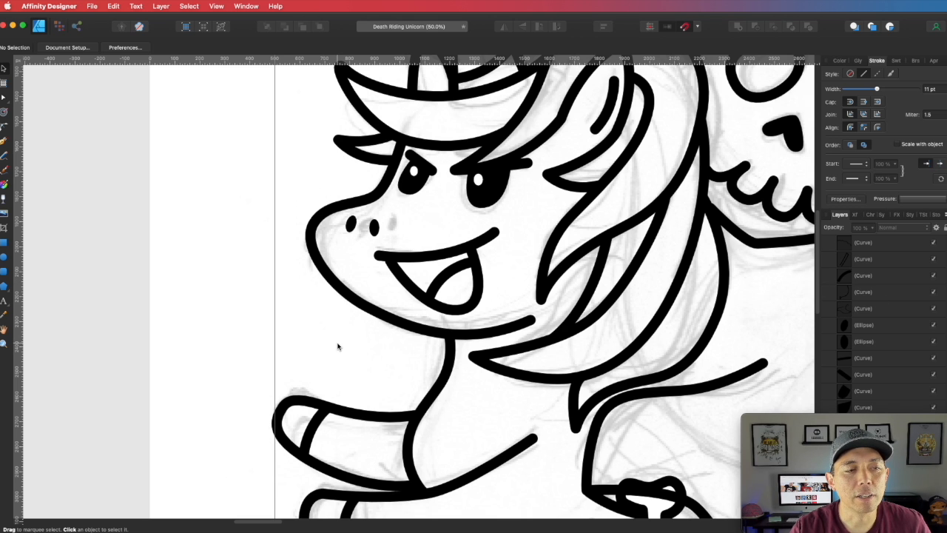
scroll(676, 269, "down", 15)
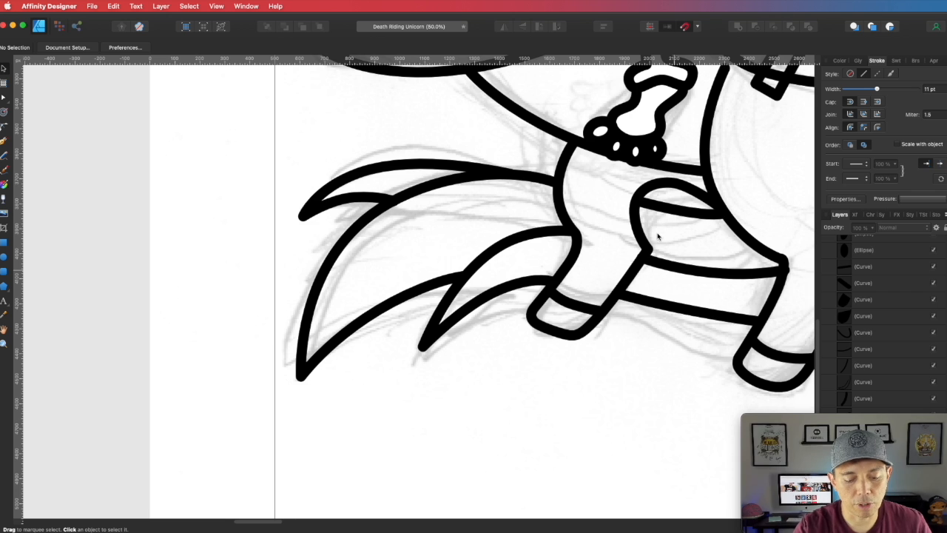
key("super+minus")
key("super+minus")
key("space")
left_click_drag(643, 178, 621, 335)
scroll(870, 312, "down", 2)
scroll(868, 314, "down", 3)
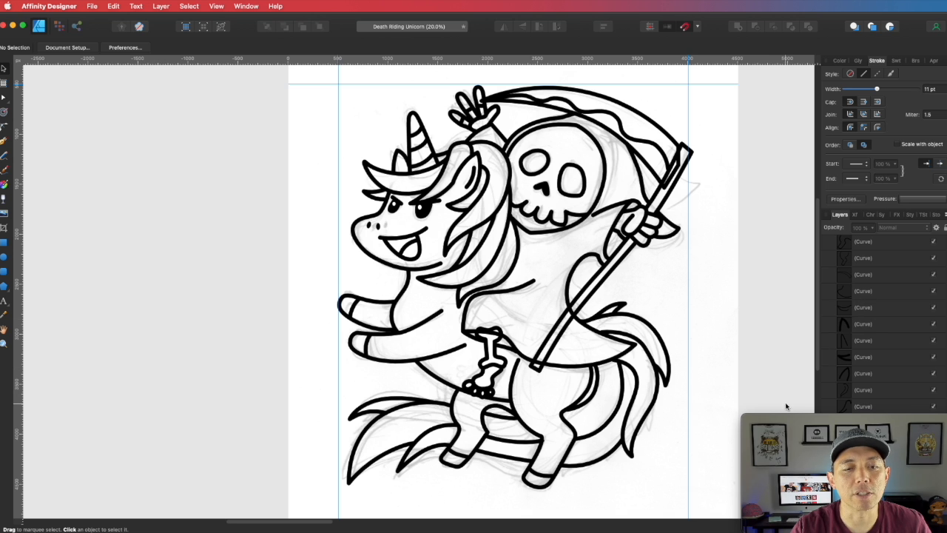
- Hide the Scan image layer of the Guides & Opacity artboard so only the line art shows
mouse_move(827, 437)
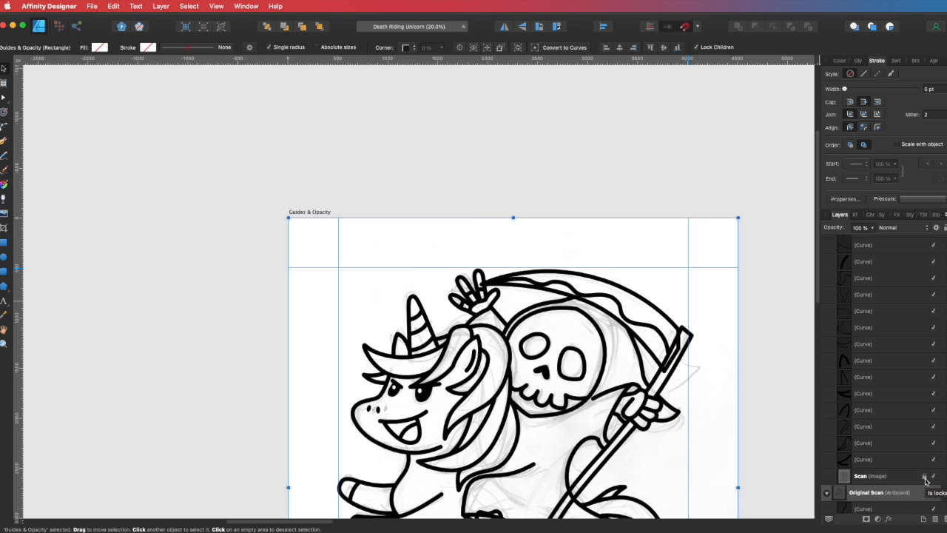
left_click(932, 477)
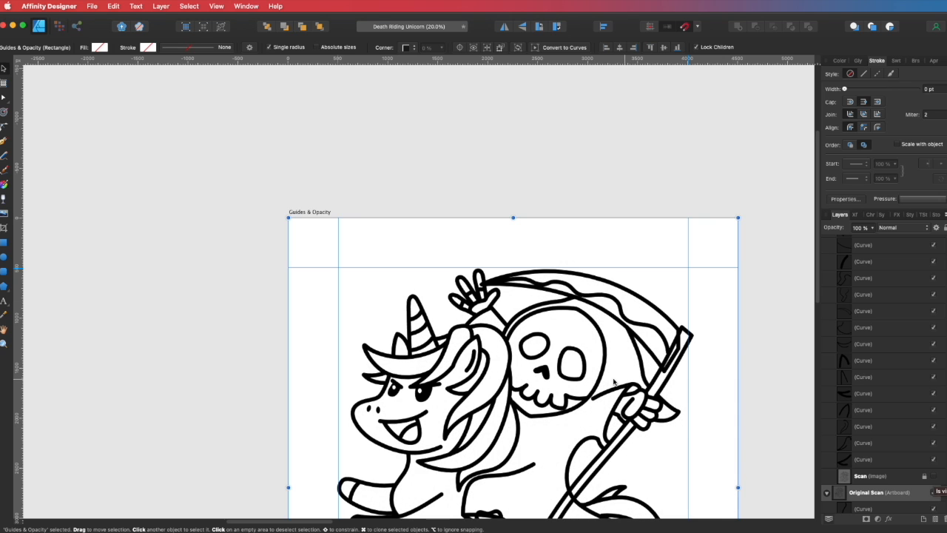
scroll(740, 357, "down", 5)
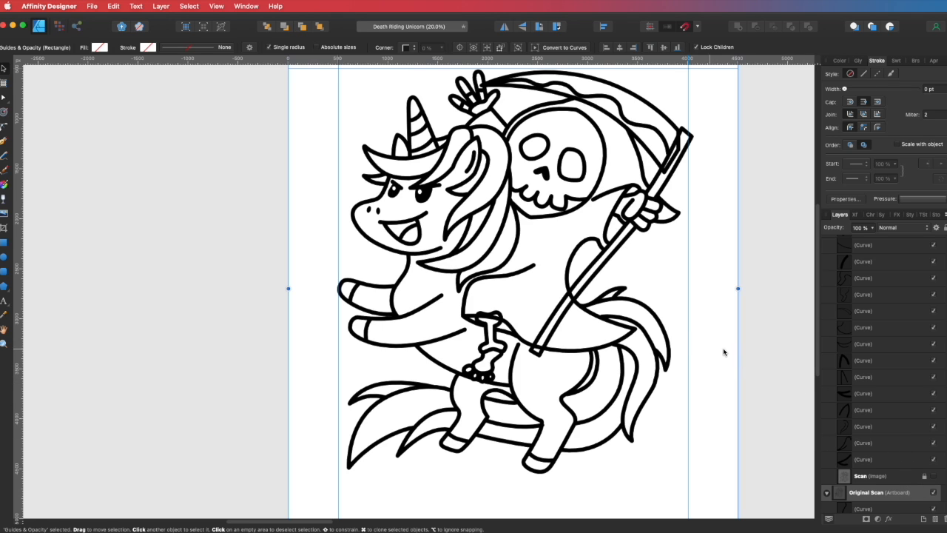
key("super+Tab")
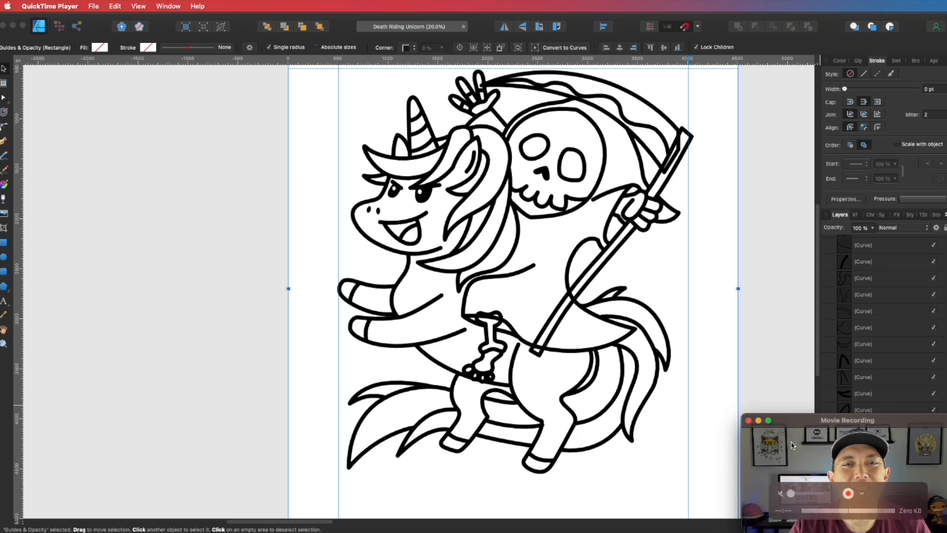
- Start a Pen tool curve along the line dividing the lower front hoof from the leg, and set its stroke to none
left_click_drag(342, 364, 454, 341)
scroll(455, 289, "up", 10)
left_click_drag(648, 195, 533, 152)
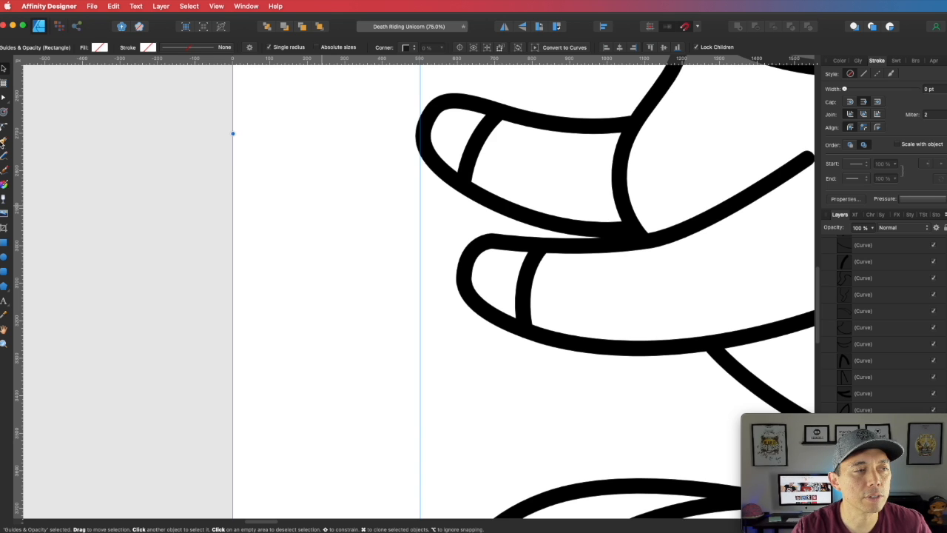
left_click(4, 141)
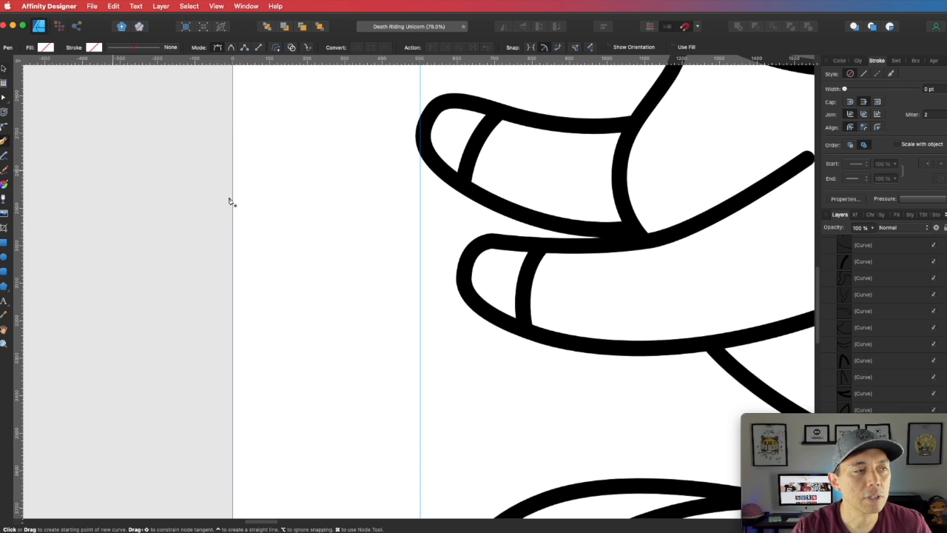
left_click(536, 250)
left_click(522, 305)
left_click_drag(521, 307, 521, 314)
left_click(840, 60)
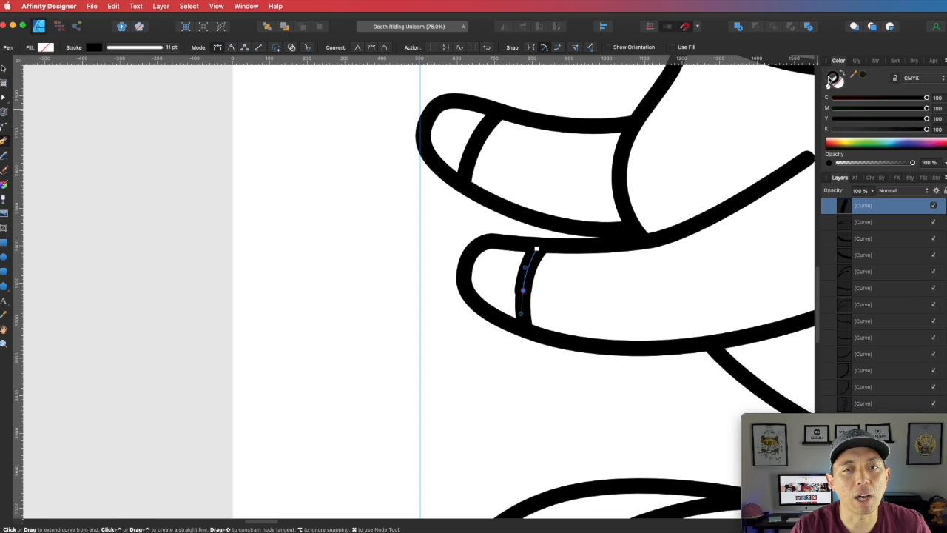
left_click(829, 86)
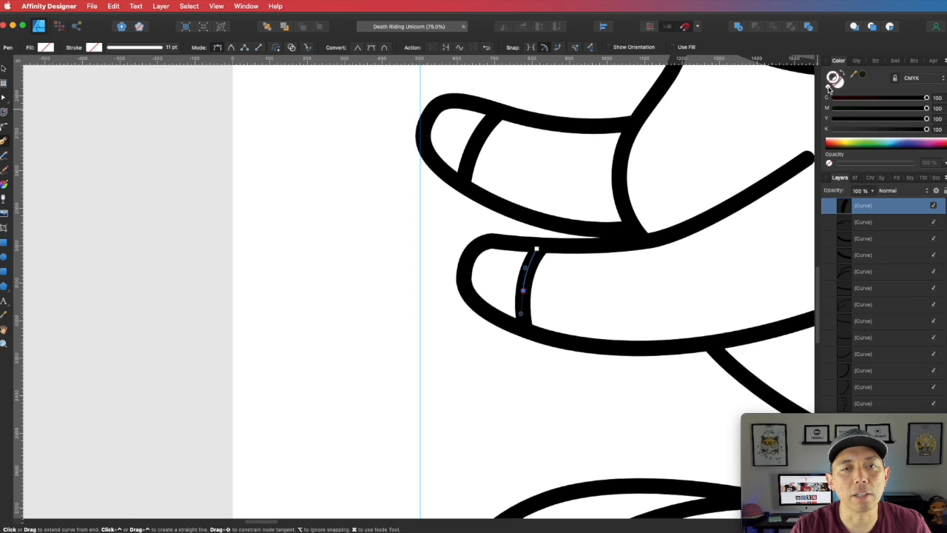
- Continue the curve along the lower front hoof's outline, around its tip, and close it at the starting node
left_click(525, 331)
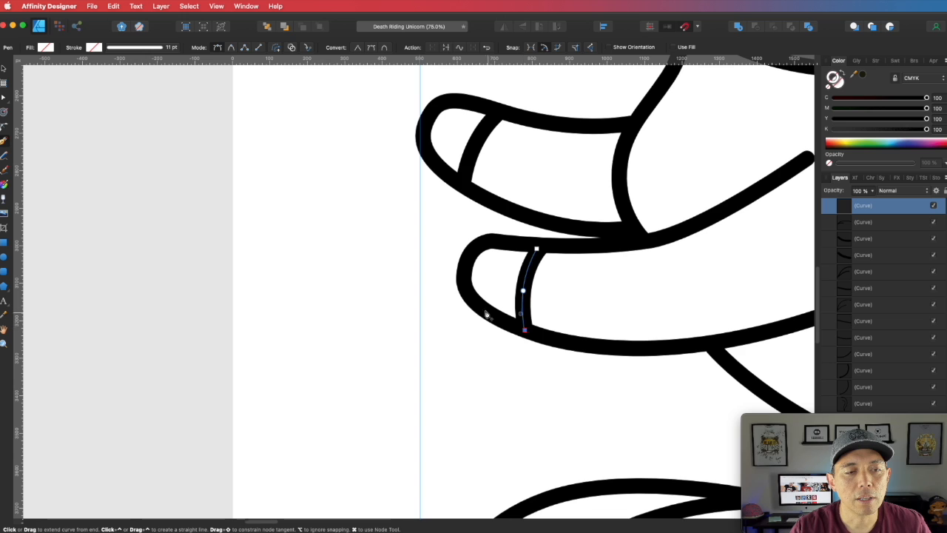
left_click_drag(471, 294, 461, 278)
left_click_drag(486, 249, 505, 238)
left_click(536, 249)
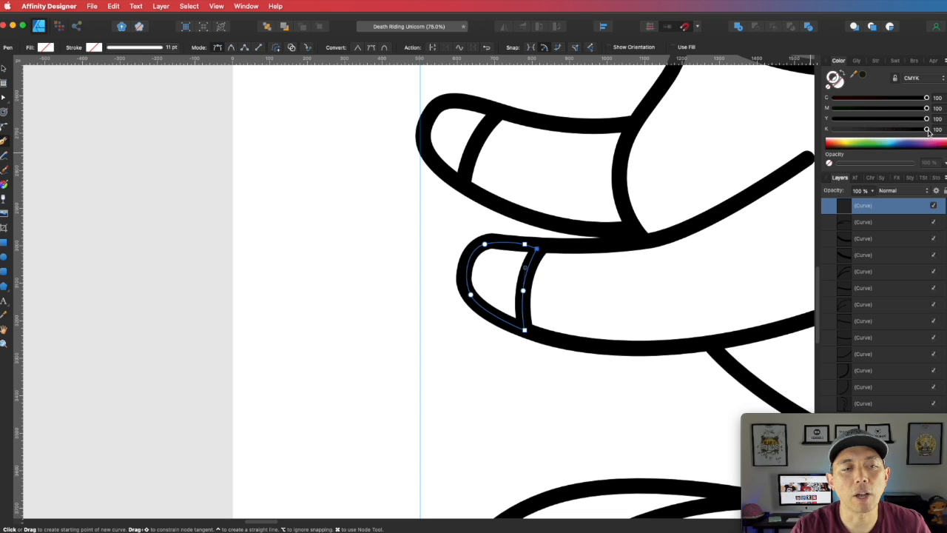
- Give the hoof shape a magenta fill (C 0, M 100, Y 0, K 0) without a stroke, and move it to the back
left_click_drag(926, 128, 787, 123)
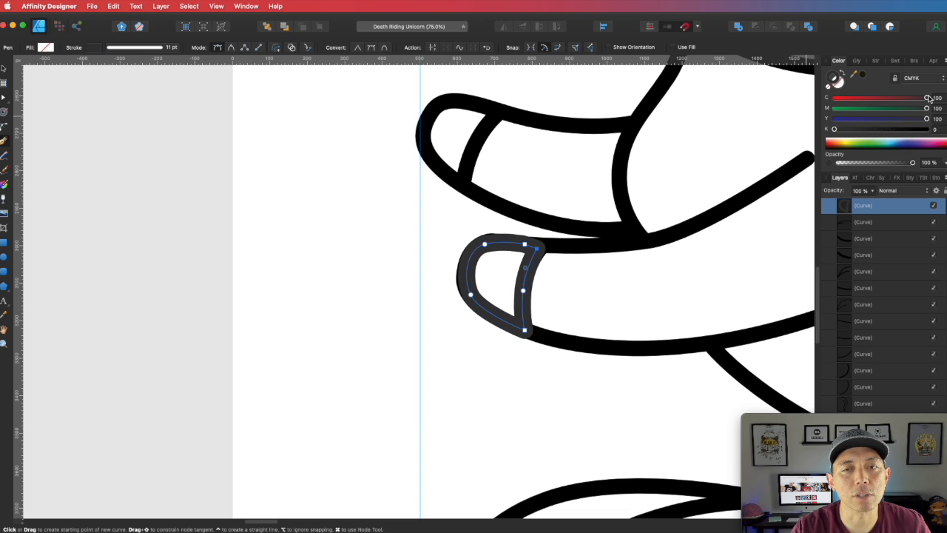
left_click_drag(926, 97, 749, 109)
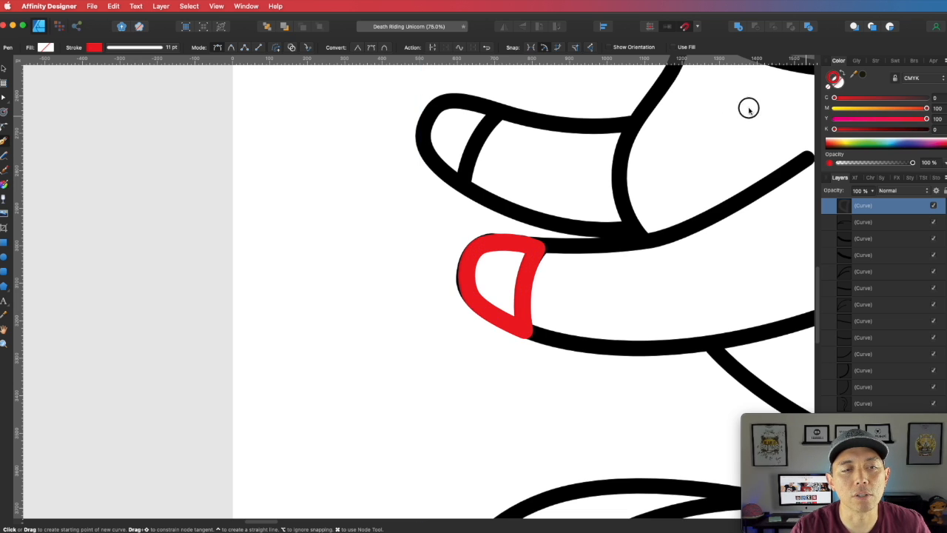
left_click(841, 72)
left_click(837, 82)
left_click_drag(927, 117, 795, 110)
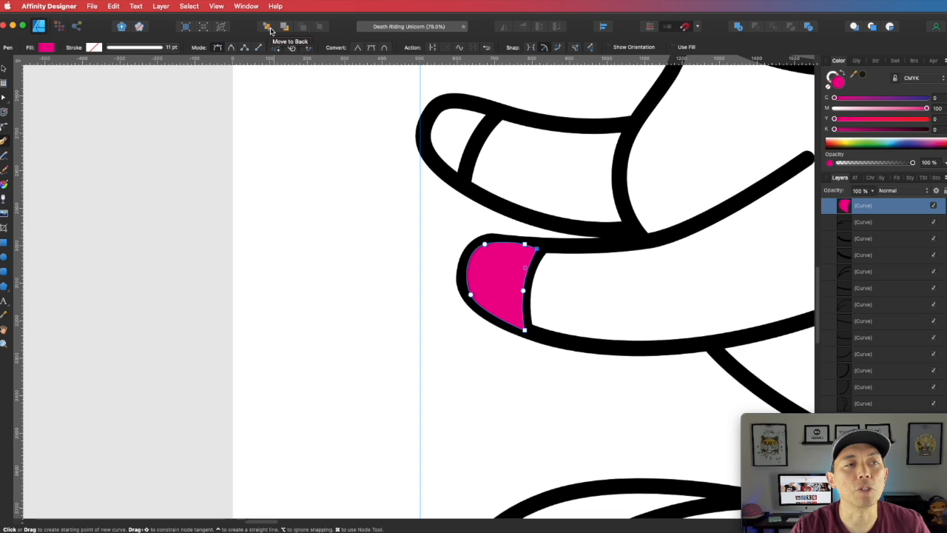
left_click(269, 28)
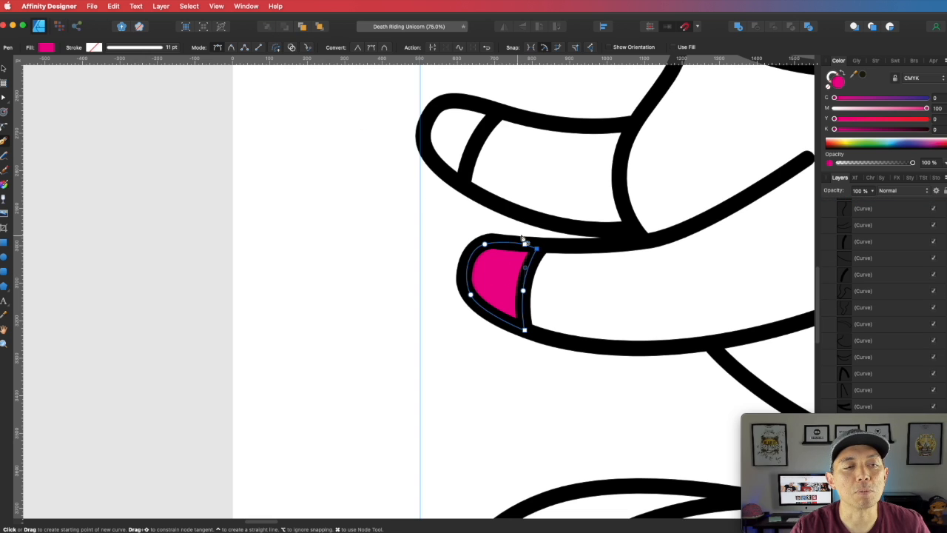
- Duplicate the magenta hoof shape onto the upper front hoof and move its lower corner node behind the dividing line
left_click(4, 69)
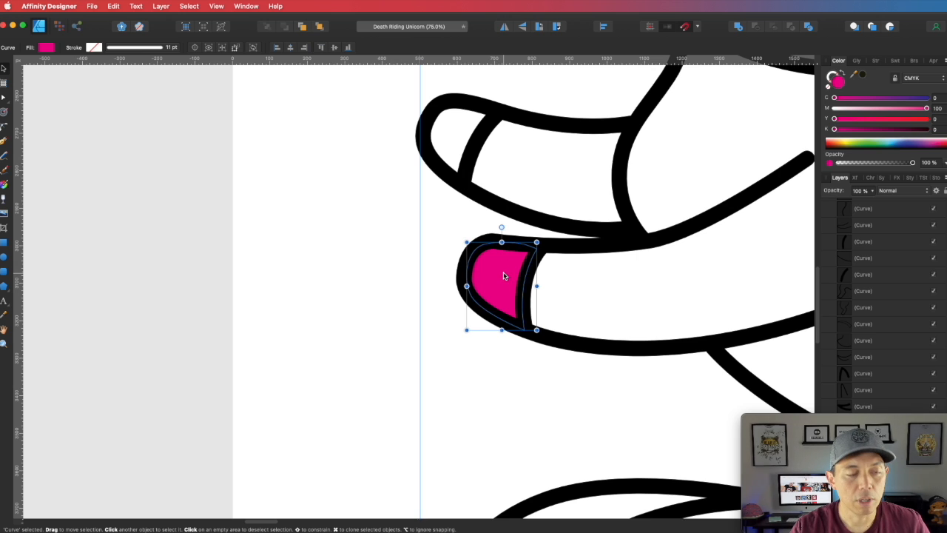
left_click_drag(503, 275, 458, 138, "alt")
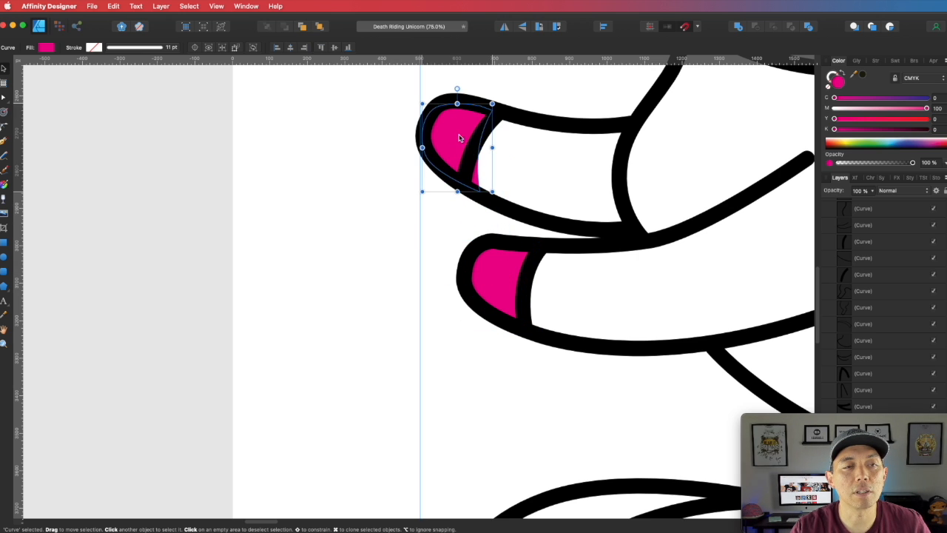
left_click(4, 97)
left_click_drag(479, 191, 474, 147)
left_click(532, 95)
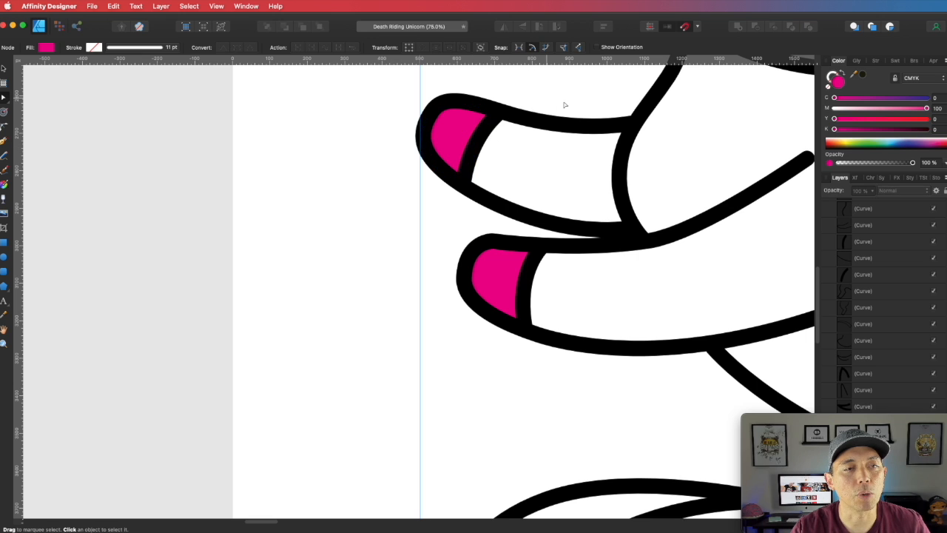
- Draw a closed Pen tool shape along the outline of the small hair tuft in front of the unicorn's forehead
left_click_drag(567, 123, 529, 218)
scroll(530, 219, "up", 15)
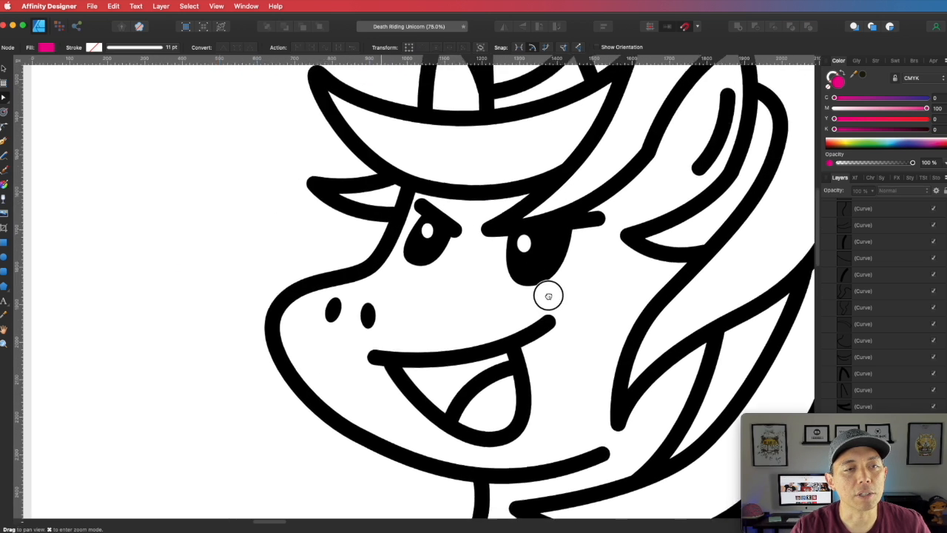
left_click_drag(477, 241, 556, 165)
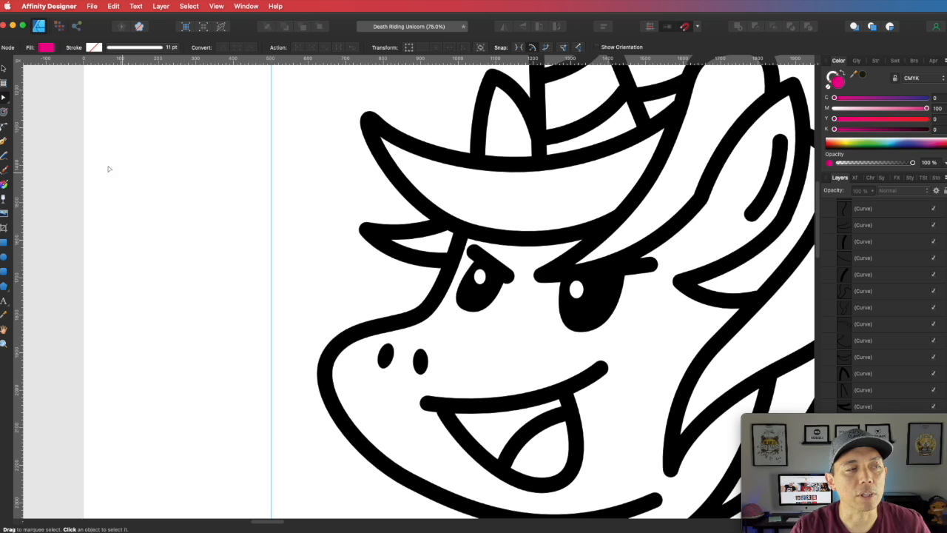
left_click(4, 143)
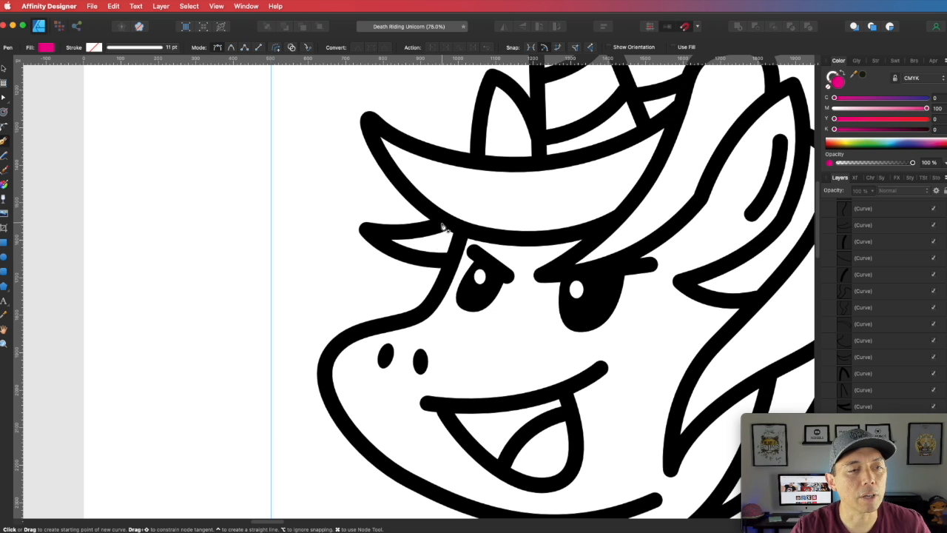
left_click_drag(406, 233, 387, 234)
left_click(372, 234)
left_click(432, 261)
left_click(453, 257)
left_click(462, 230)
left_click(442, 223)
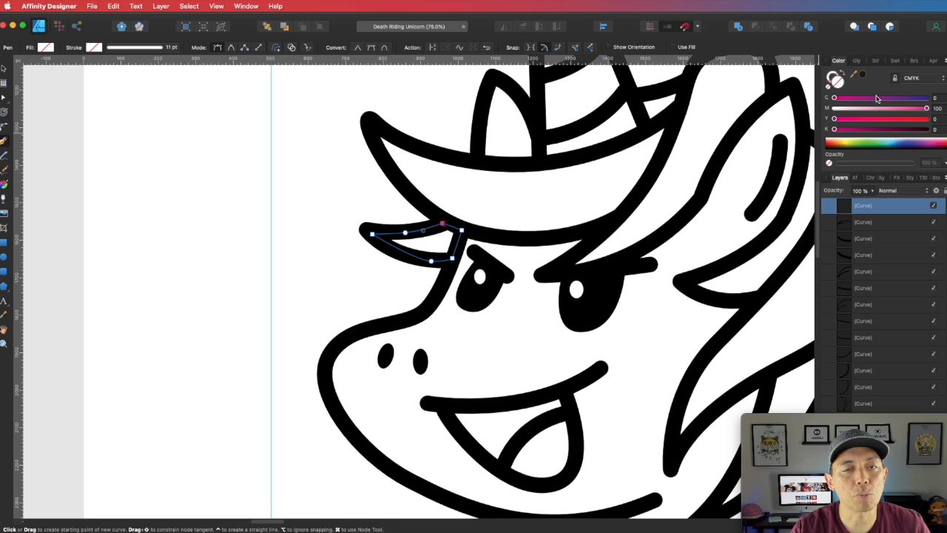
- Fill the hair tuft shape with cyan (C 100, M 0, Y 0, K 0) and move it to the back behind the line art
mouse_move(833, 98)
left_mouse_down()
mouse_move(927, 98)
mouse_move(833, 108)
left_mouse_up()
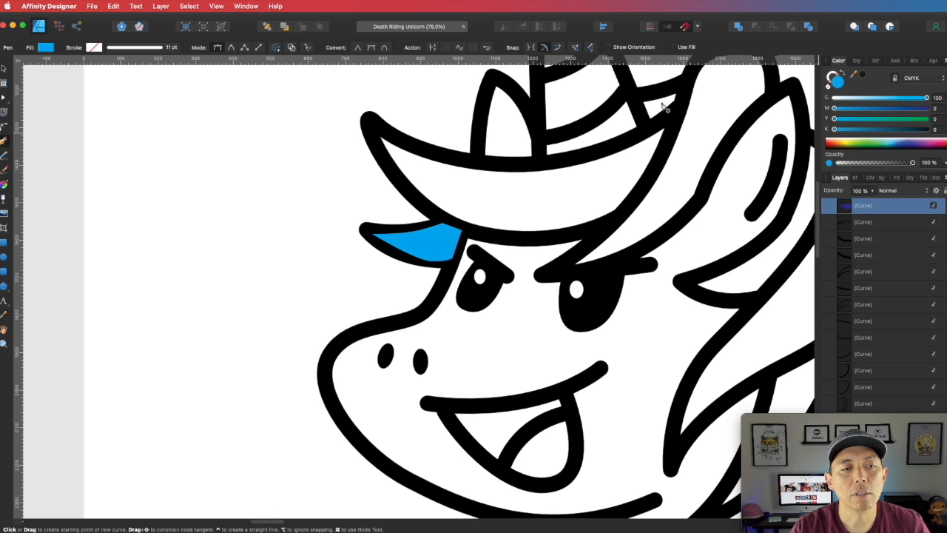
left_click(269, 25)
left_click(6, 69)
left_click(197, 154)
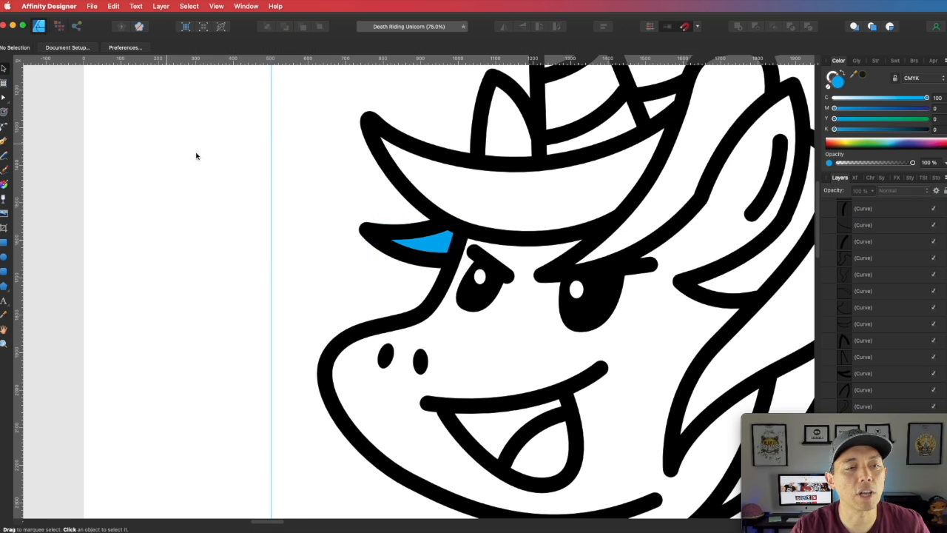
key("super+0")
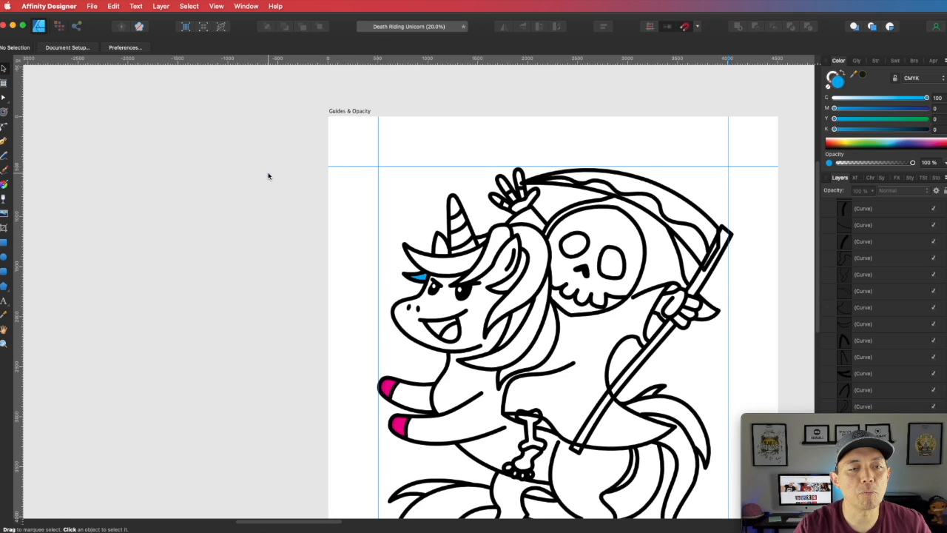
left_click_drag(283, 174, 315, 107)
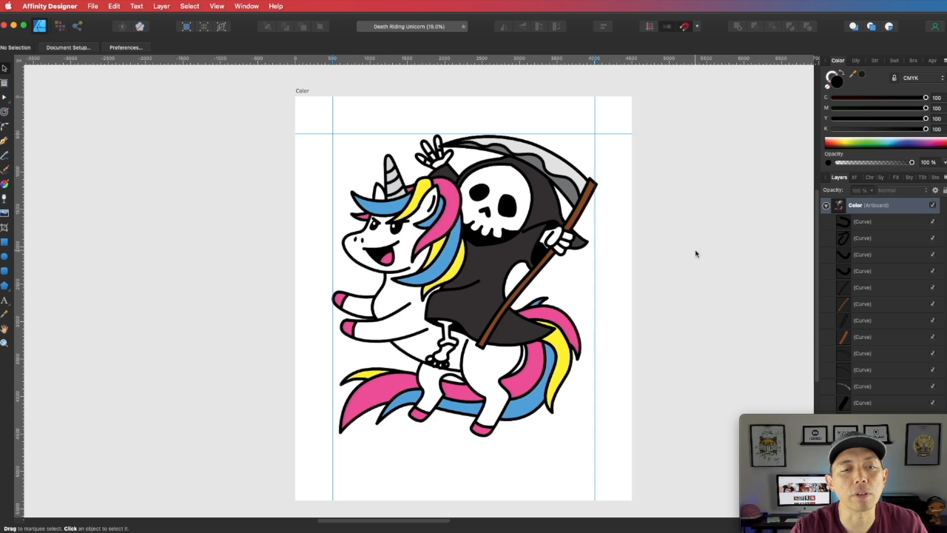
- Select the black background rectangle on the Color artboard with the pink glow and snap its upper-left corner to the artboard's corner
scroll(710, 250, "right", 5)
left_click_drag(672, 247, 231, 254)
left_click(556, 128)
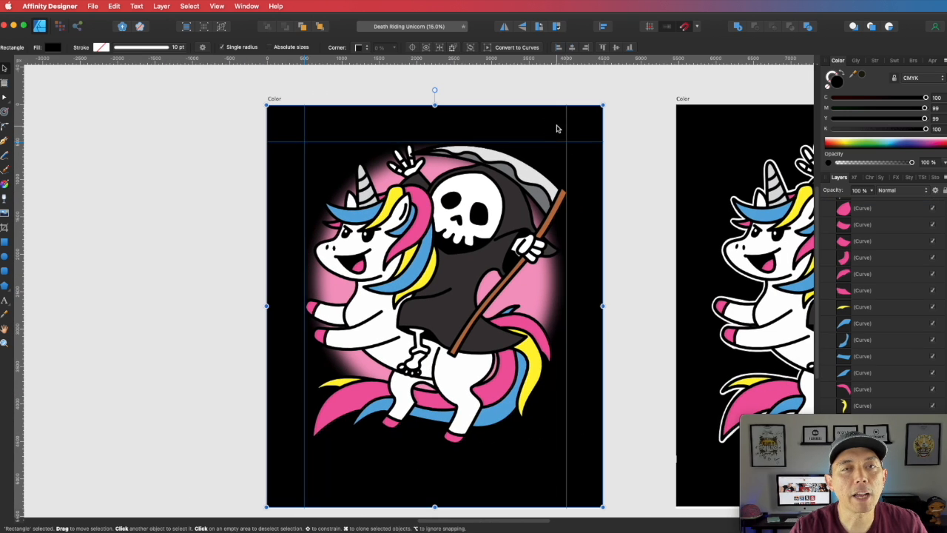
mouse_move(266, 106)
left_mouse_down()
mouse_move(299, 151)
mouse_move(260, 99)
left_mouse_up()
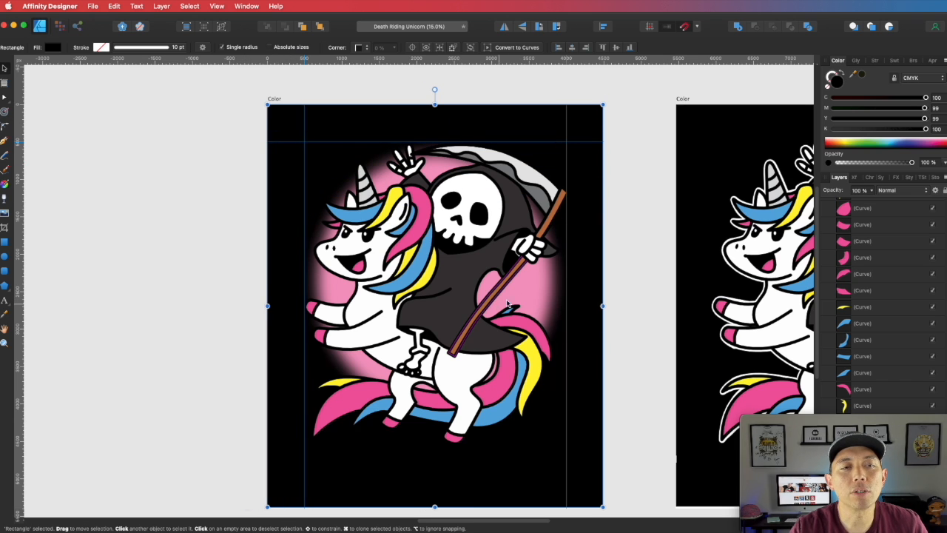
left_click(611, 265)
- Lower the Gaussian Blur radius of the pink ellipse behind the characters to 0 px, and raise it to 100 px
left_click(528, 283)
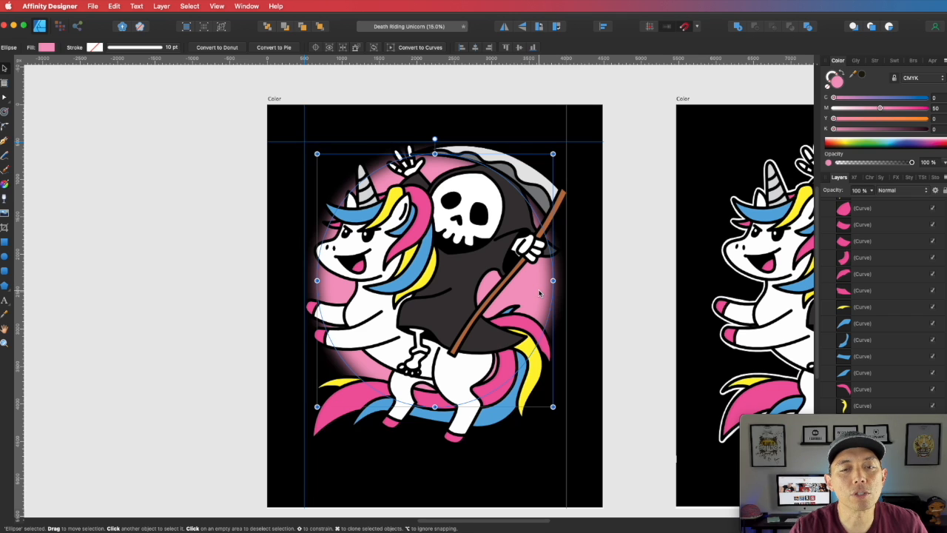
scroll(880, 311, "down", 5)
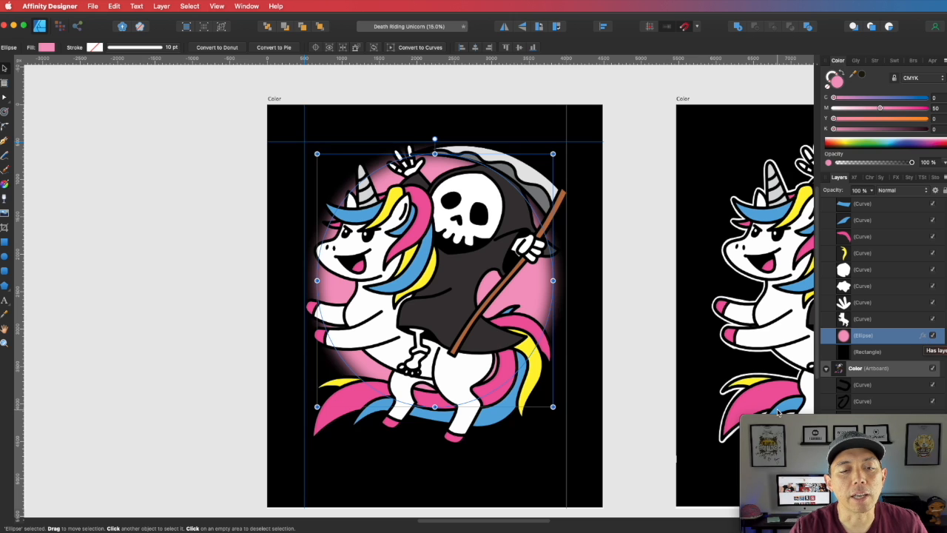
mouse_move(760, 426)
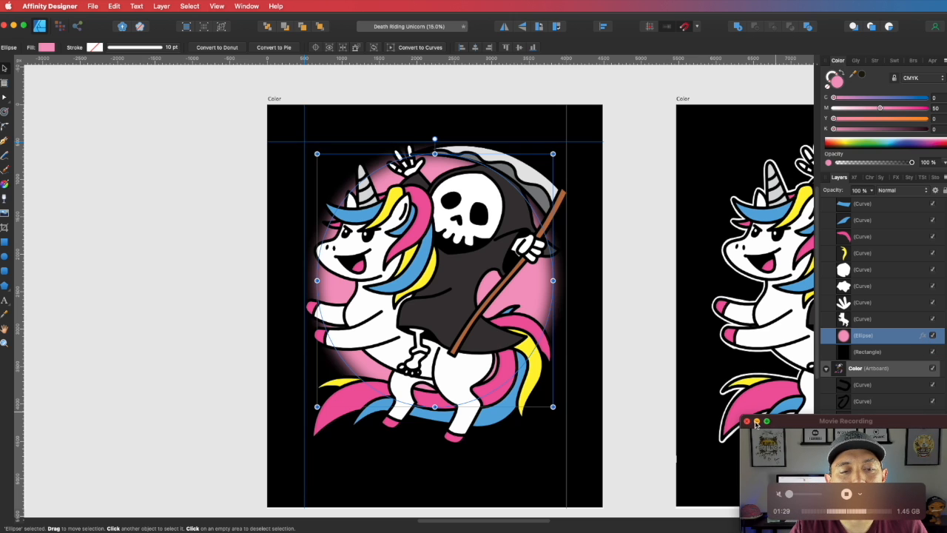
left_click(756, 422)
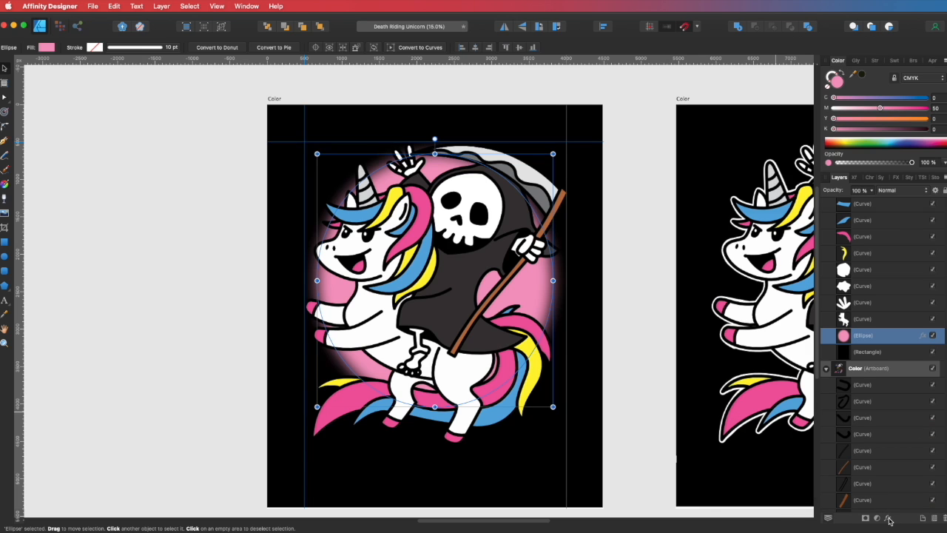
left_click(888, 519)
left_click_drag(844, 222, 726, 169)
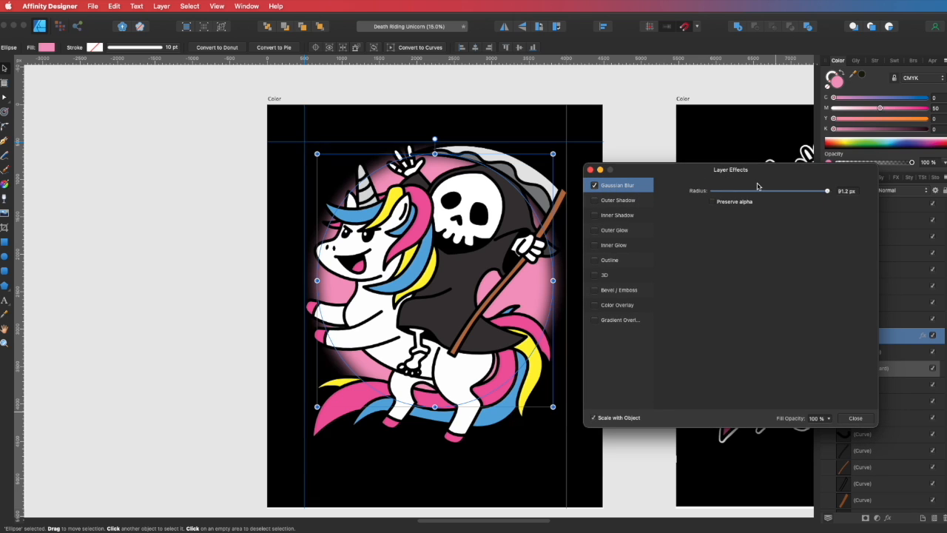
left_click_drag(829, 192, 680, 192)
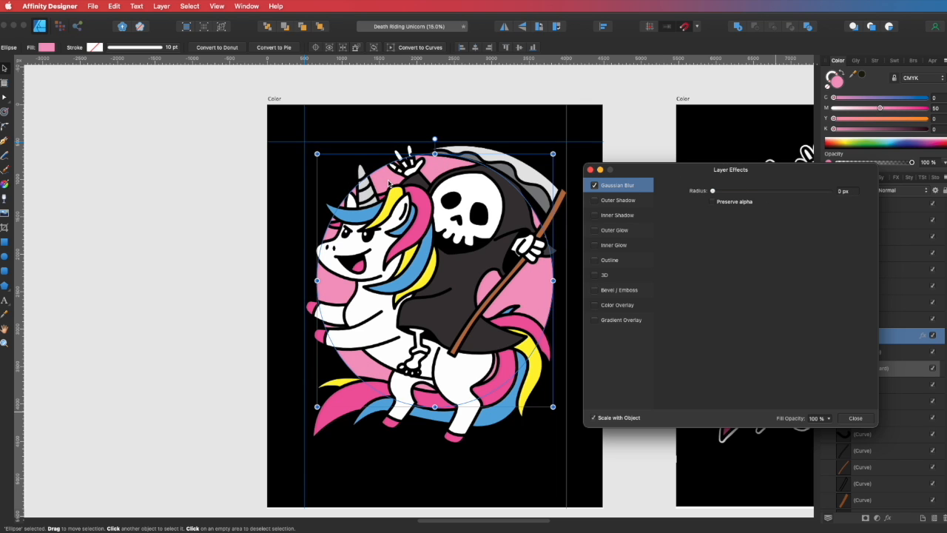
left_click_drag(713, 191, 830, 191)
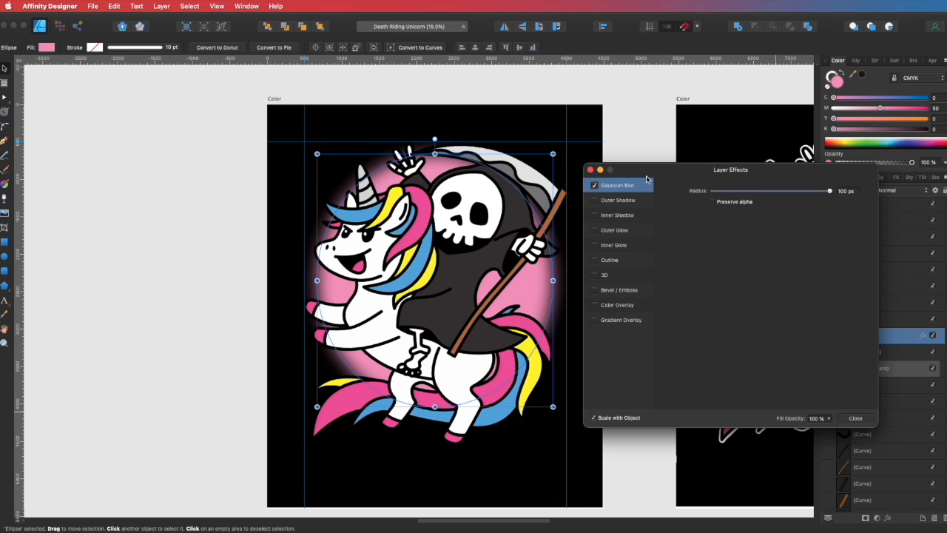
left_click(591, 172)
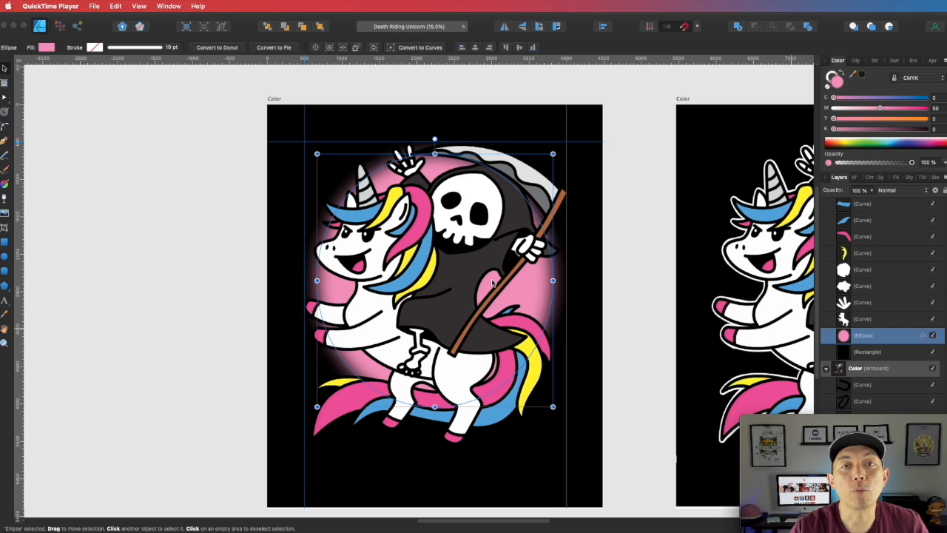
left_click(223, 143)
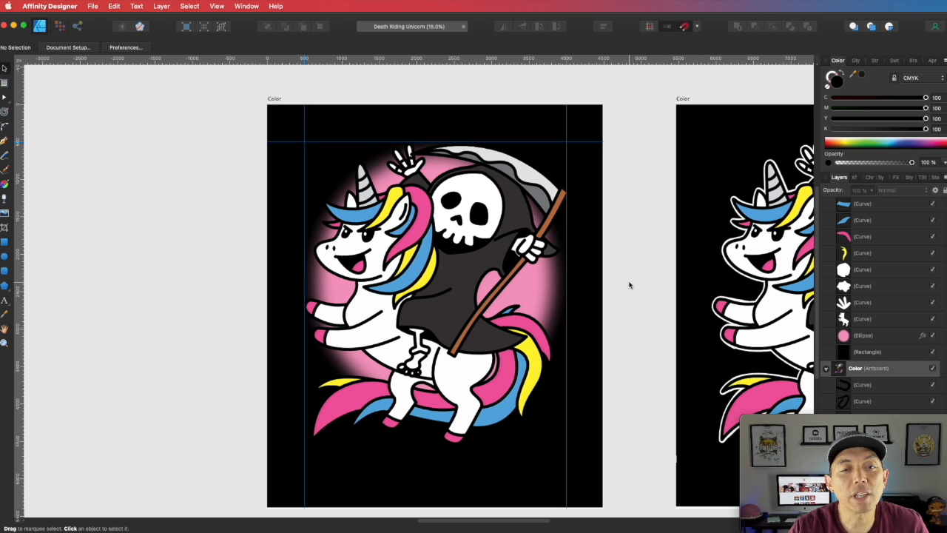
- Select the white backing curves on the white-outlined Color artboard, remove their stroke, and undo the removal
left_click_drag(702, 283, 509, 295)
left_click_drag(570, 262, 619, 269)
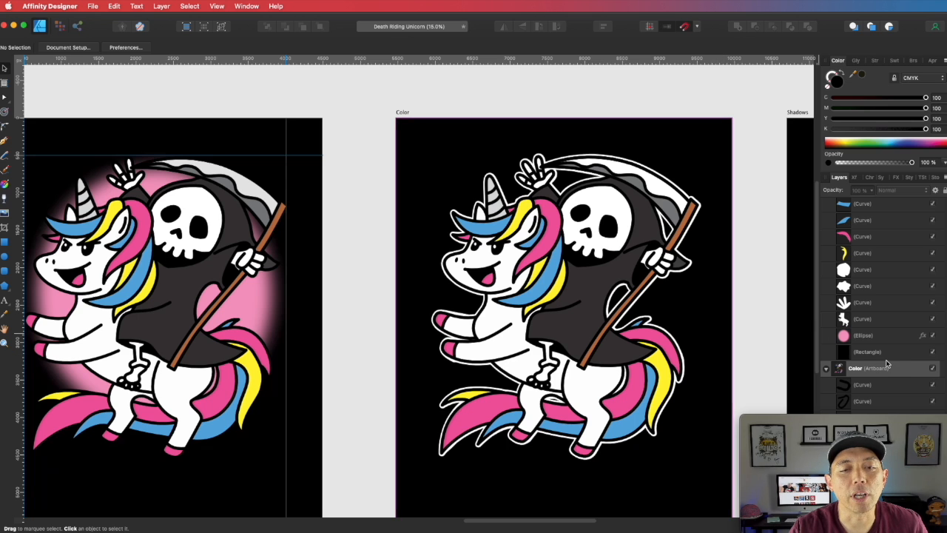
left_click(641, 259)
scroll(862, 341, "up", 10)
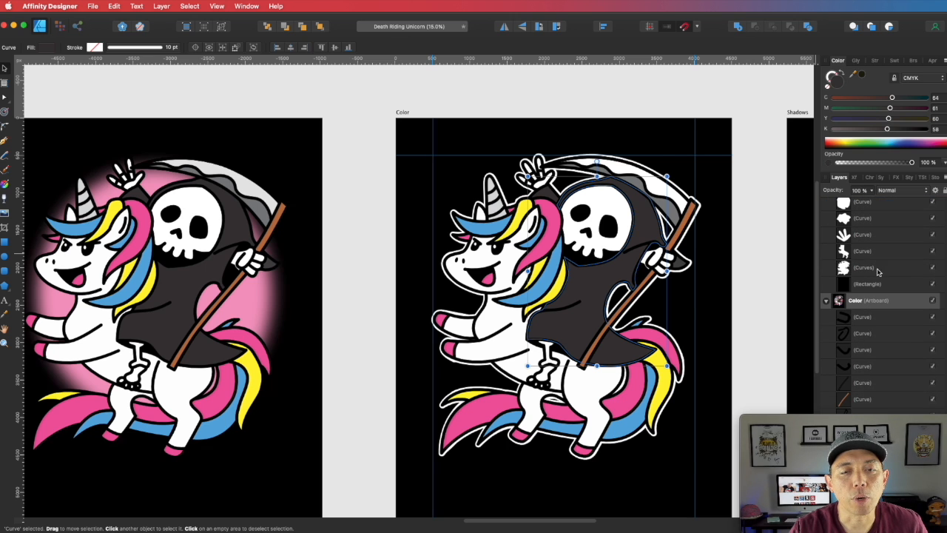
left_click(879, 267)
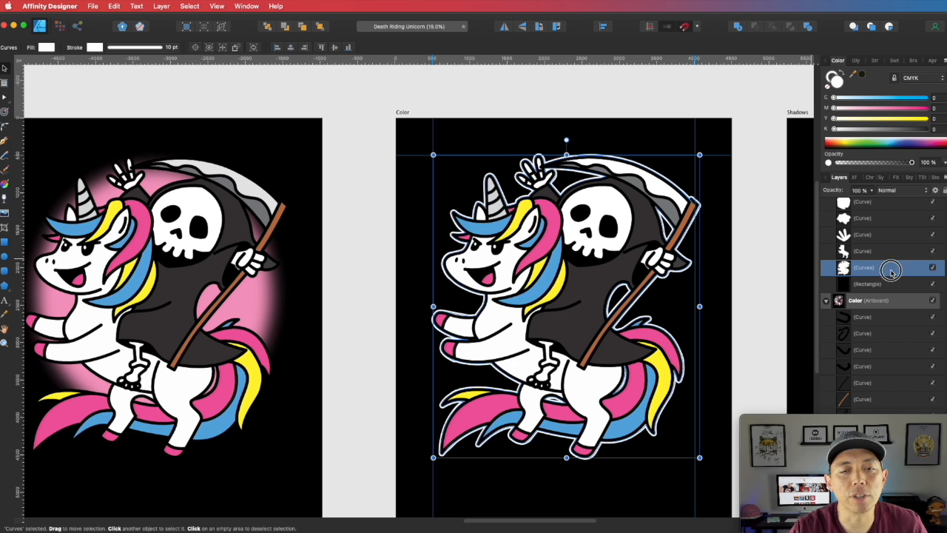
left_click(830, 80)
left_click(829, 88)
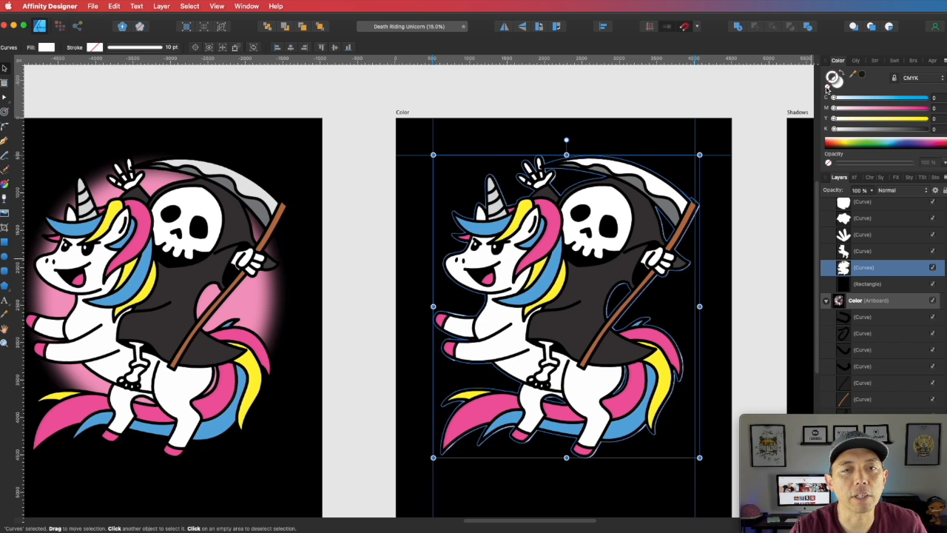
key("super+z")
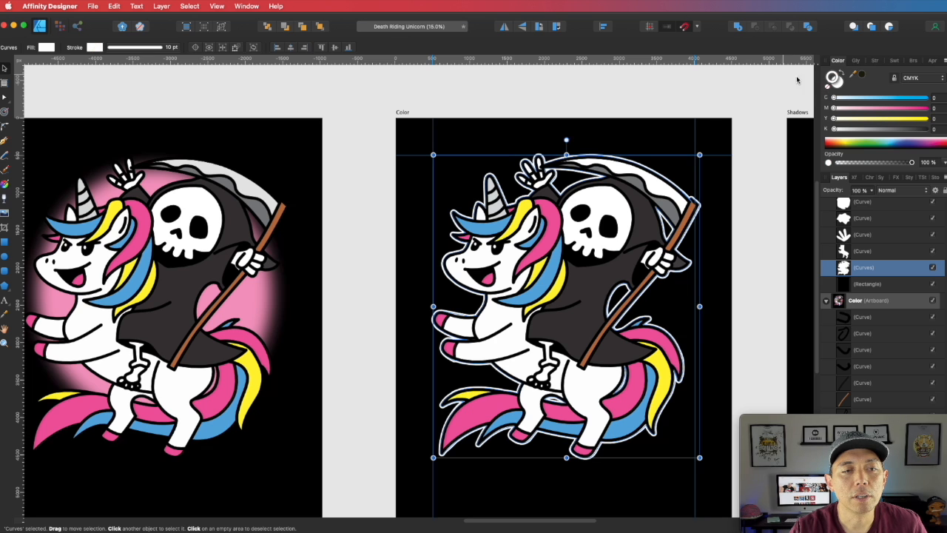
left_click(685, 84)
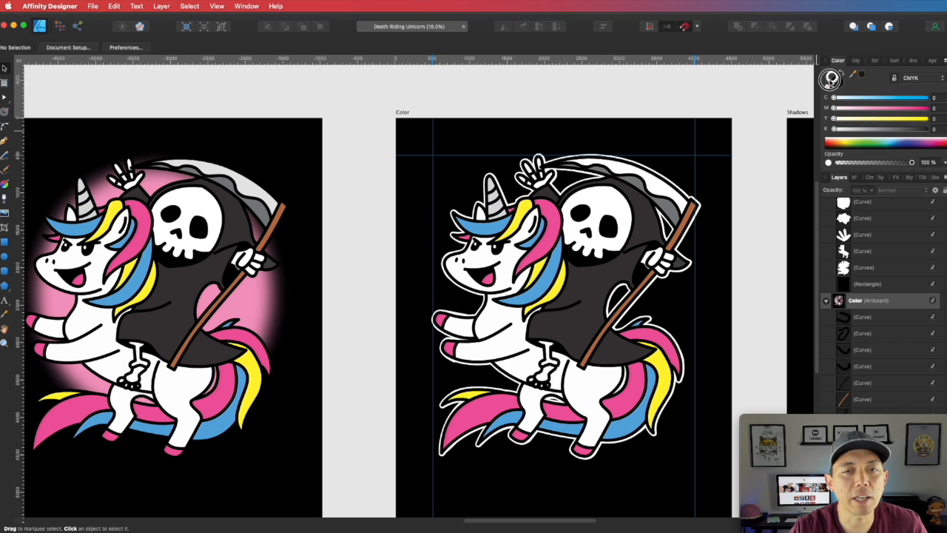
- Display the stroke settings and examine the white outline around the unicorn's muzzle, front hooves, hair and horn up close
left_click(876, 60)
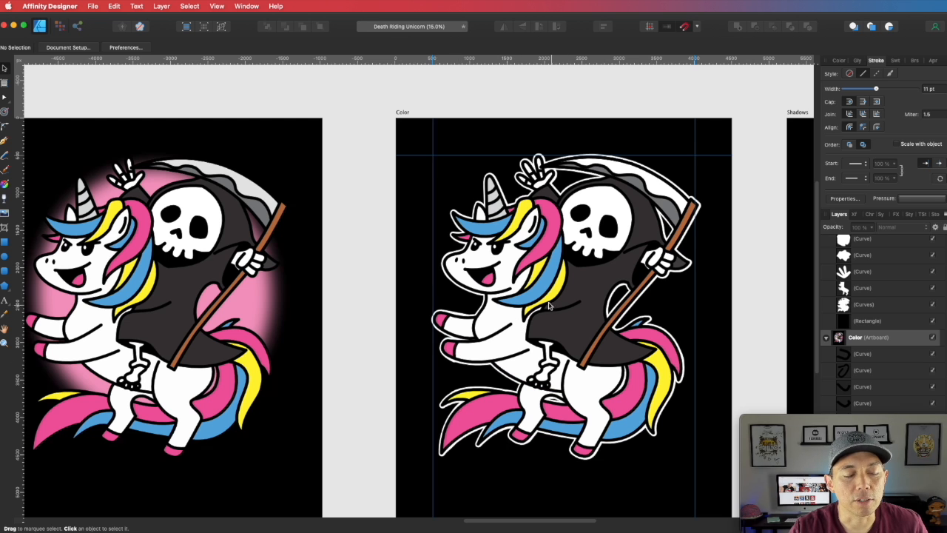
key("super+equal")
key("super+equal")
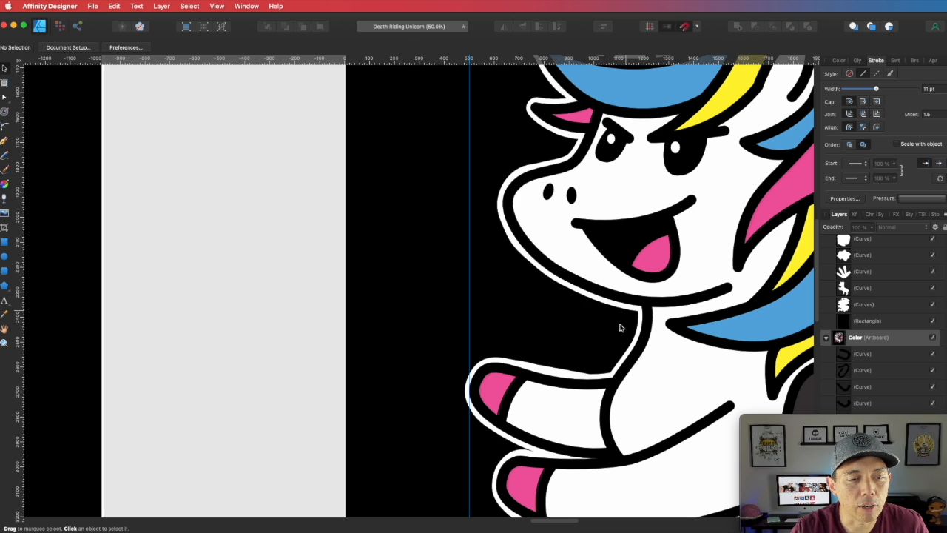
key("space")
left_click_drag(679, 276, 554, 249)
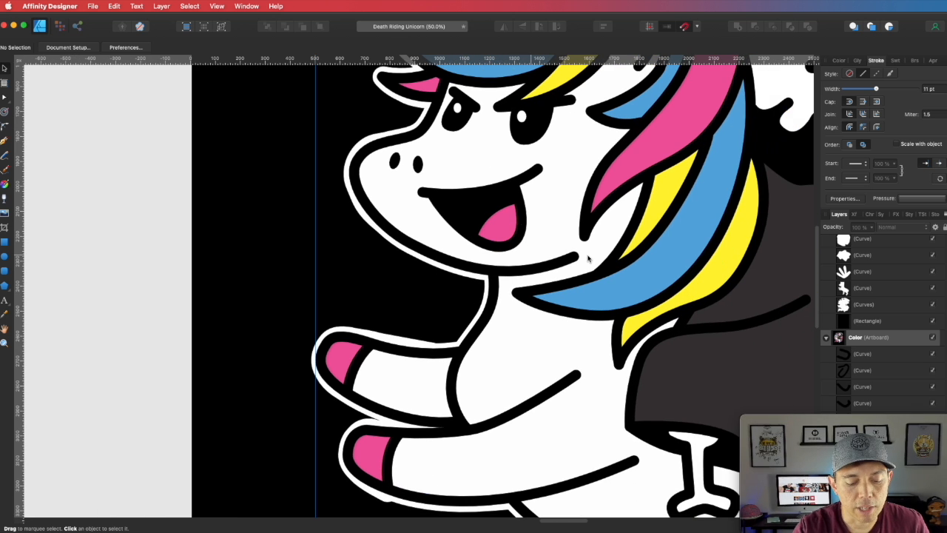
key("super+minus")
key("super+minus")
key("super+minus")
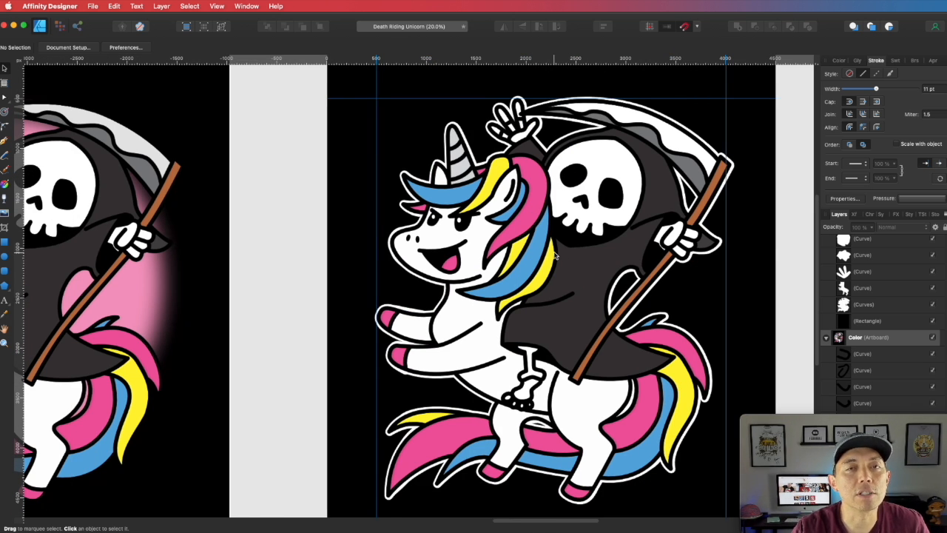
key("space")
left_click_drag(571, 255, 614, 252)
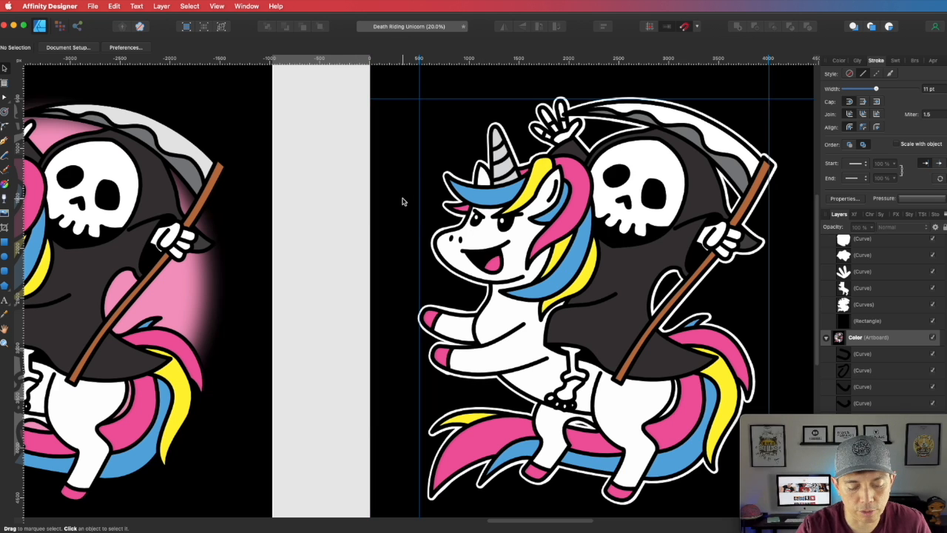
scroll(402, 201, "up", 6)
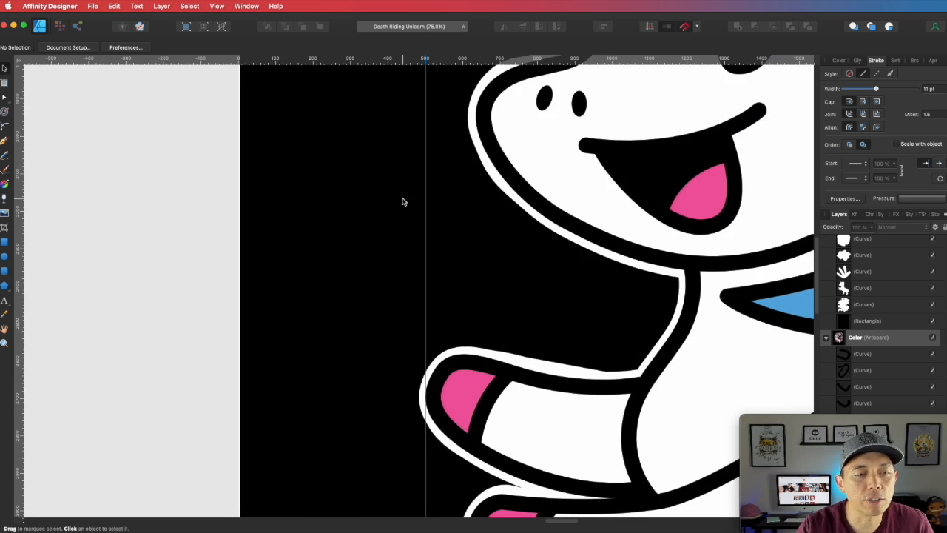
left_click_drag(542, 155, 496, 309)
left_click_drag(650, 154, 507, 341)
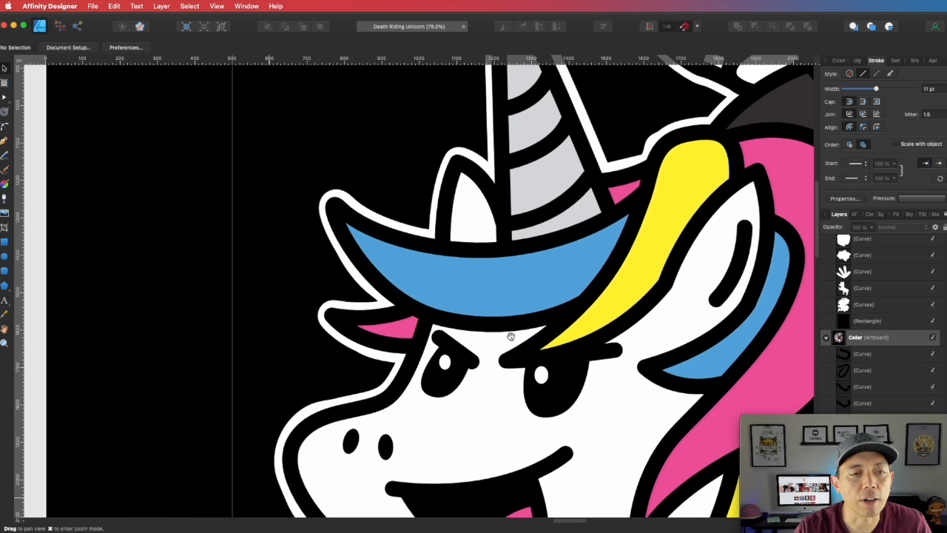
- Draw a closed shadow shape without stroke along the lower half of the unicorn's blue forelock with the Pen tool
left_click(5, 141)
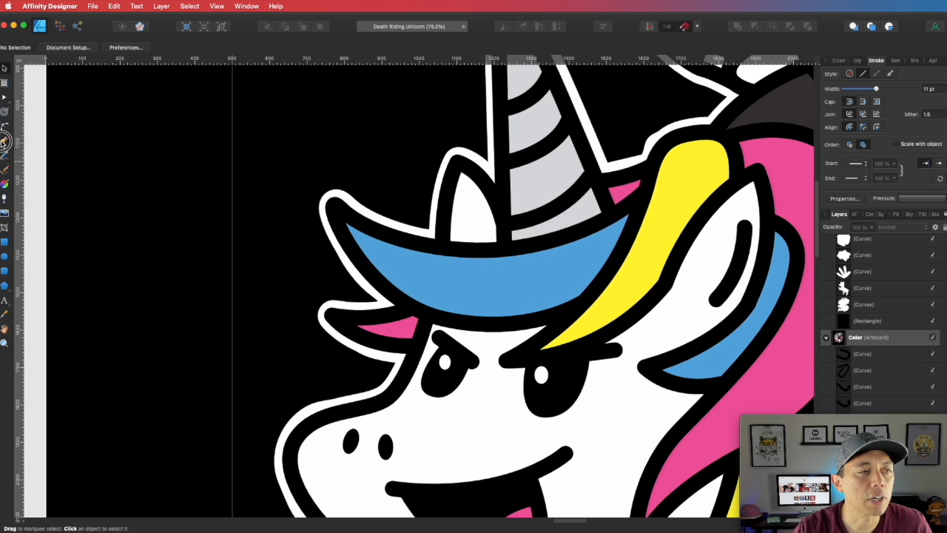
left_click(626, 235)
left_click_drag(514, 295, 438, 295)
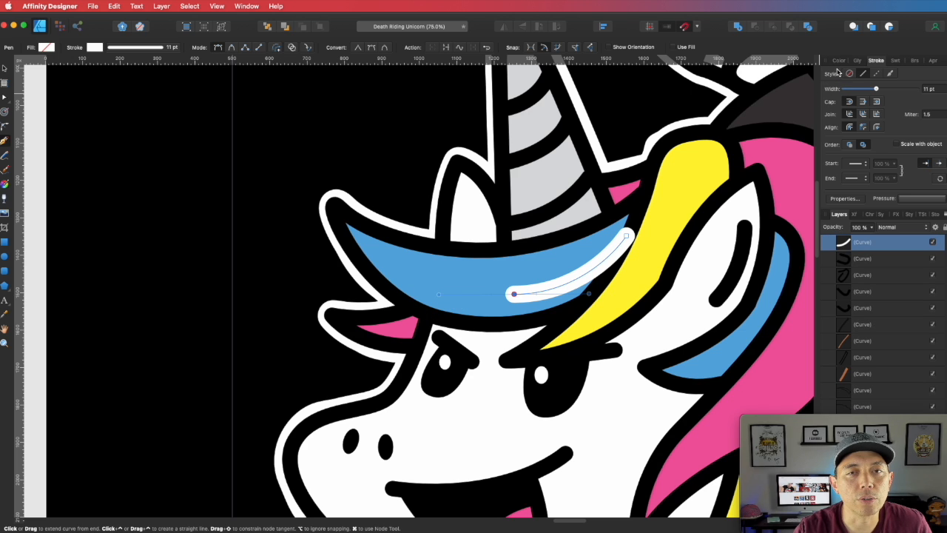
left_click(838, 60)
left_click(829, 88)
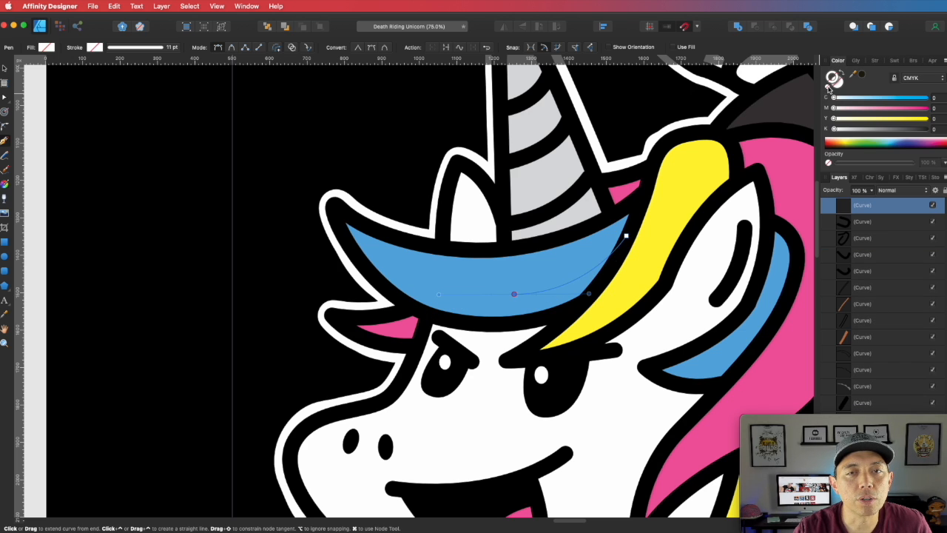
left_click(372, 275)
left_click_drag(373, 276, 360, 270)
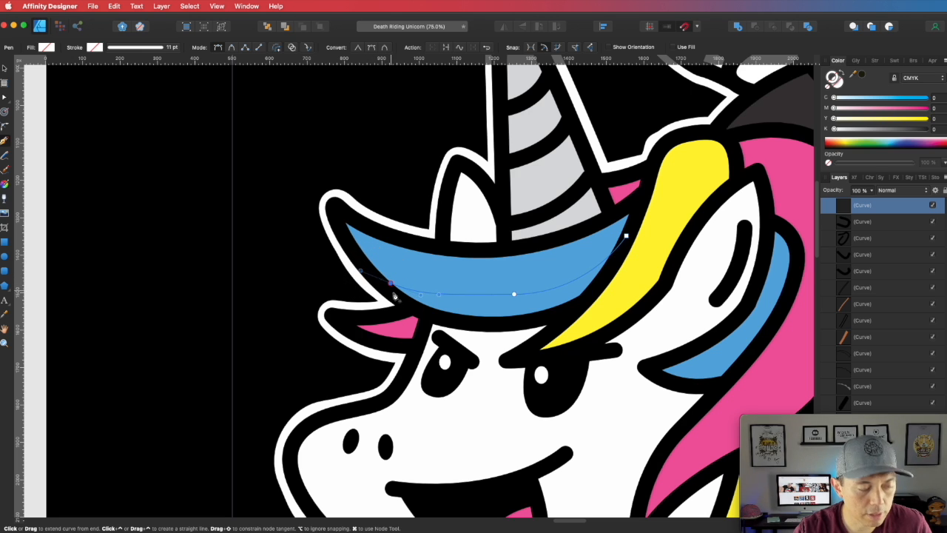
left_click(391, 286)
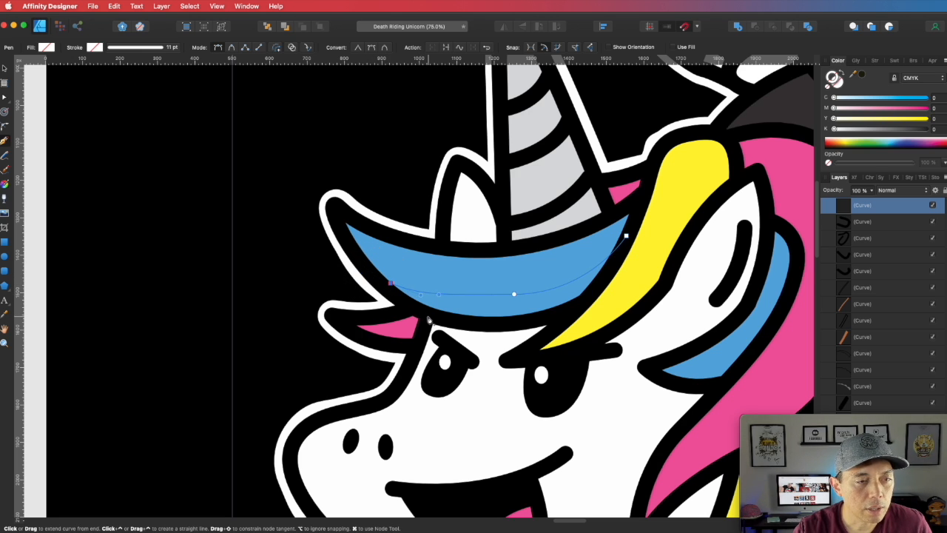
left_click_drag(430, 316, 463, 324)
left_click_drag(559, 318, 614, 263)
left_click(626, 236)
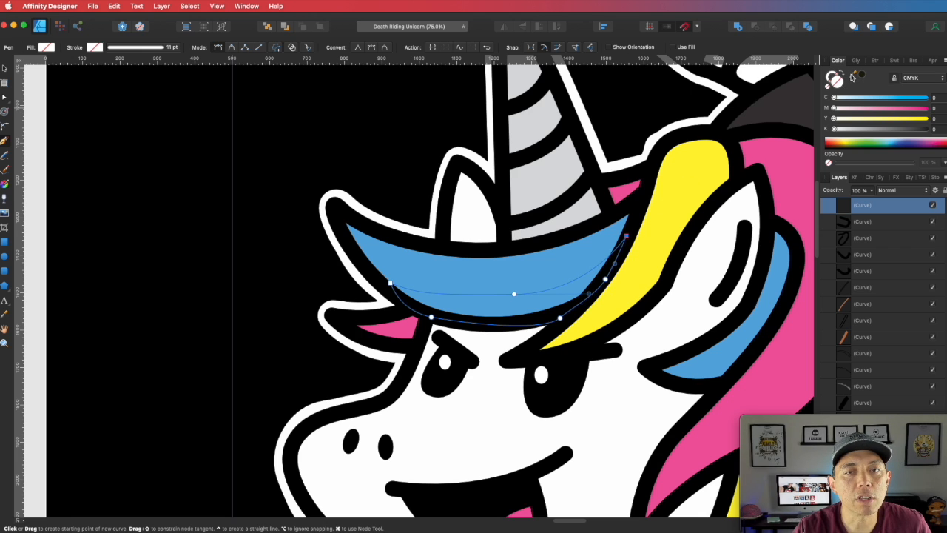
- Fill the shadow shape with the blue sampled from the forelock, darkened to 20% black
left_click_drag(853, 75, 544, 266)
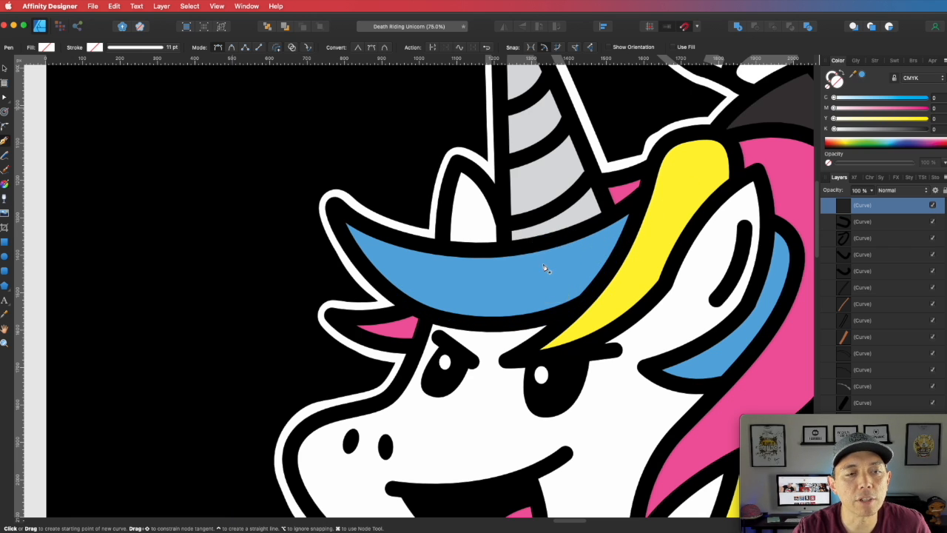
left_click(861, 75)
left_click_drag(834, 129, 851, 129)
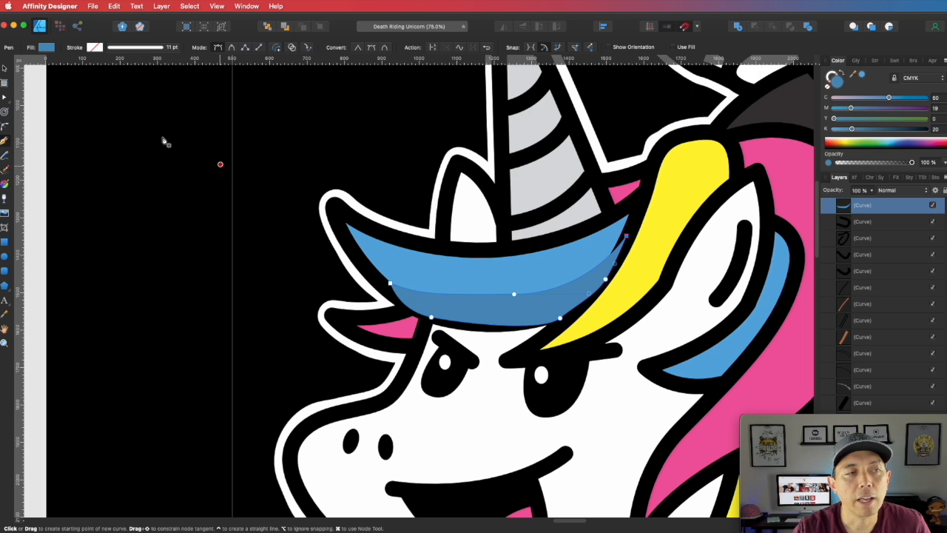
- Cut the shadow shape and paste it directly in front of the blue forelock fill, behind the black lines
left_click(5, 68)
left_click(467, 263)
left_click(524, 302)
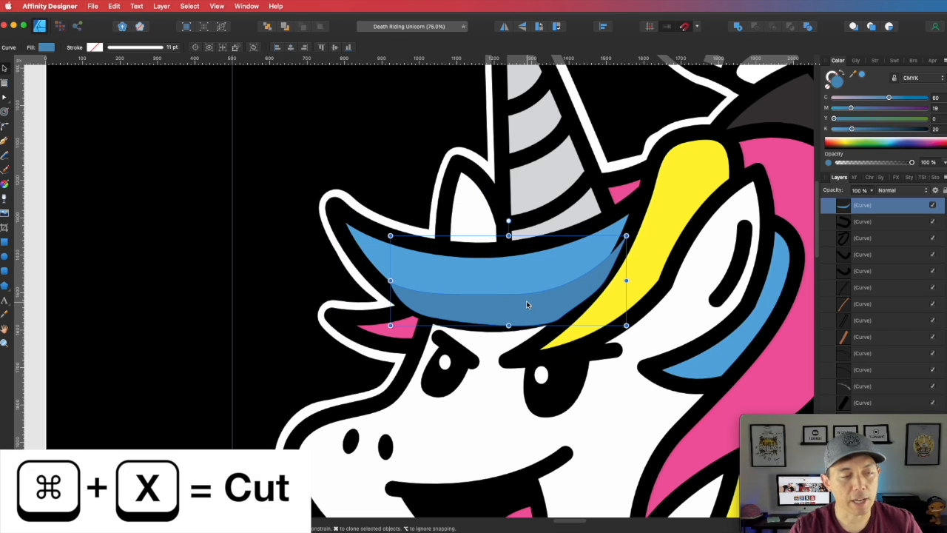
key("super+x")
left_click(517, 280)
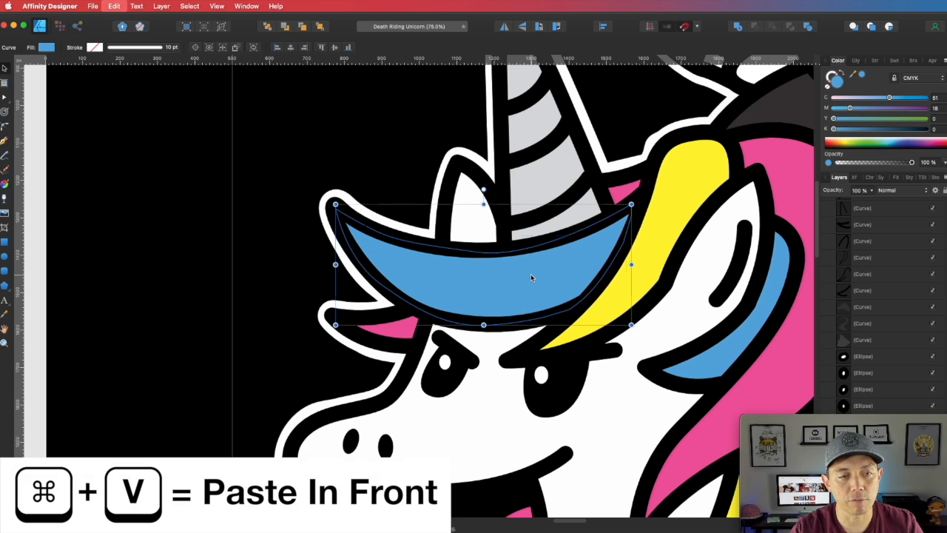
key("super+v")
left_click(225, 197)
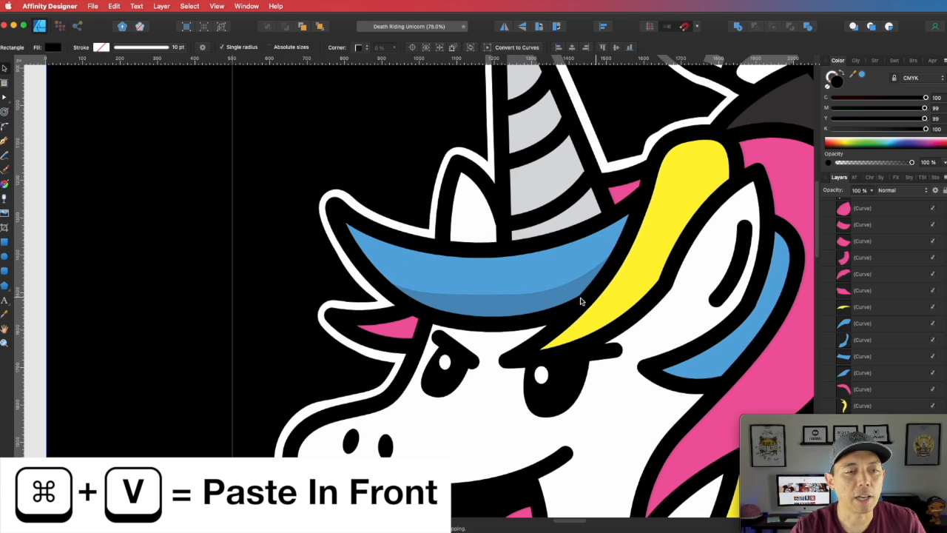
- Reshape the upper edge of the forelock shadow by adjusting the curve handle of its middle node
key("a")
left_click(527, 298)
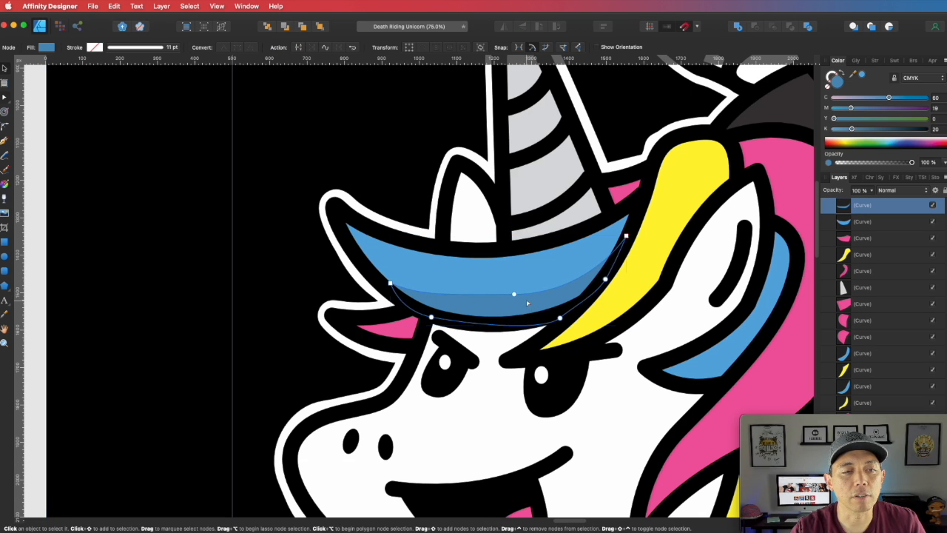
left_click(515, 295)
left_click_drag(587, 293, 606, 284)
key("v")
left_click(256, 244)
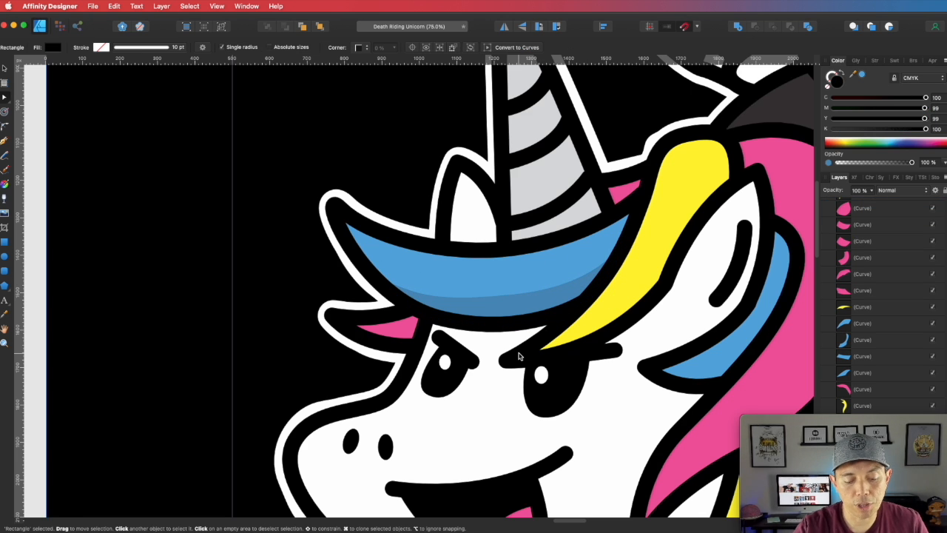
- Draw a small circle in the upper-left corner of the white-outlined Color artboard
key("super+minus")
key("super+minus")
key("super+minus")
key("super+minus")
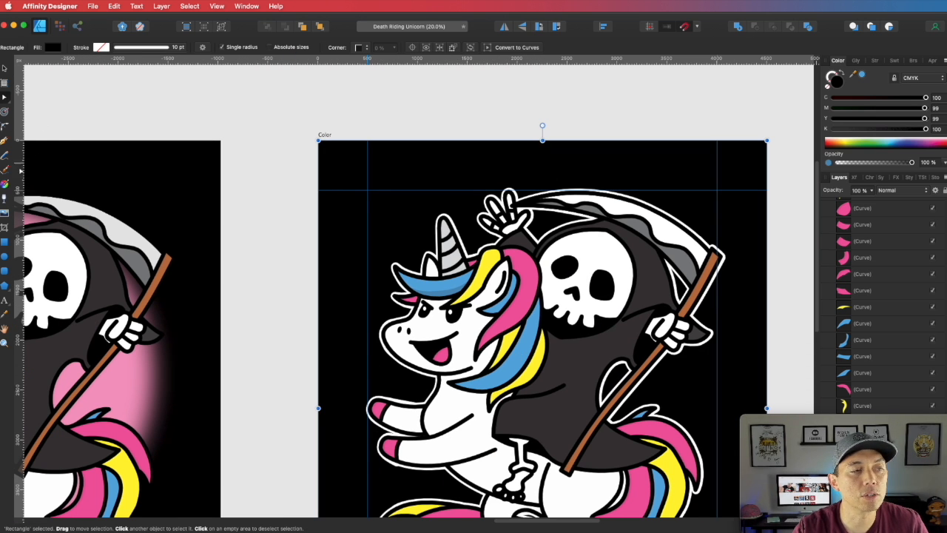
left_click(4, 254)
left_click_drag(333, 149, 354, 170)
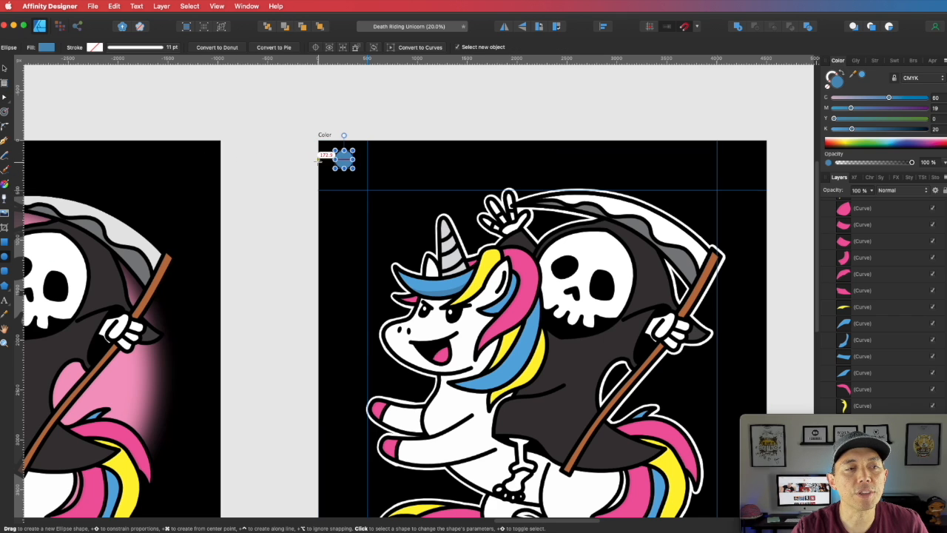
- Recolor the small circle yellow with CMYK values 0, 0, 100, 0
left_click_drag(854, 131, 761, 127)
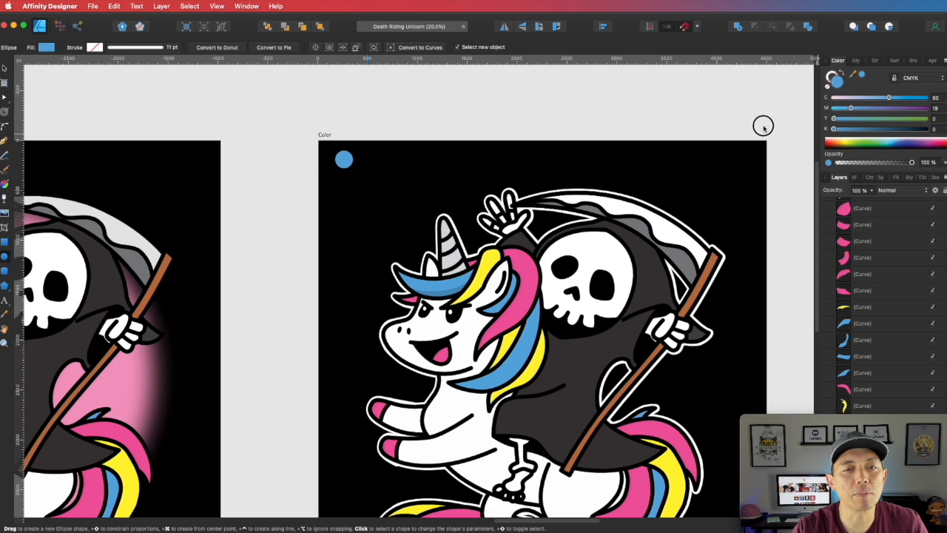
left_click_drag(834, 118, 928, 118)
left_click_drag(851, 108, 823, 107)
left_click_drag(889, 97, 145, 81)
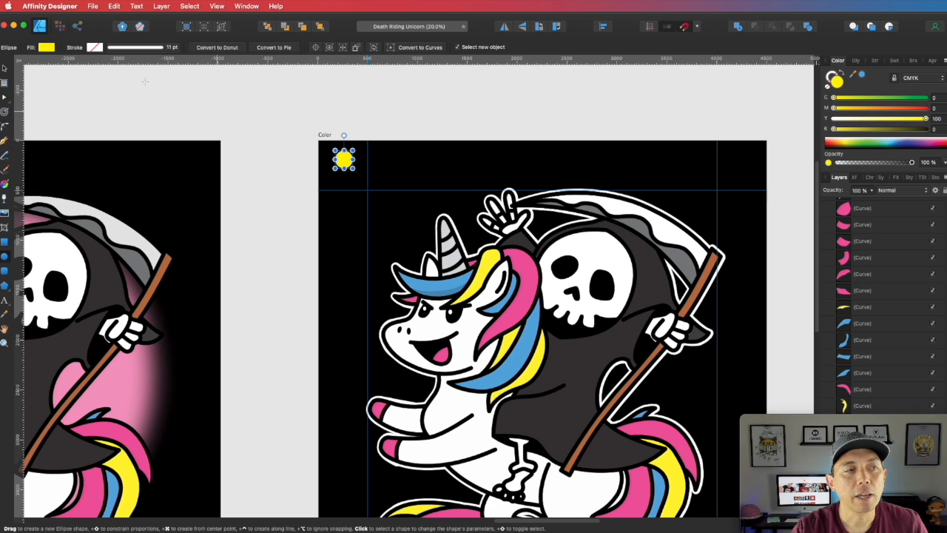
left_click(5, 69)
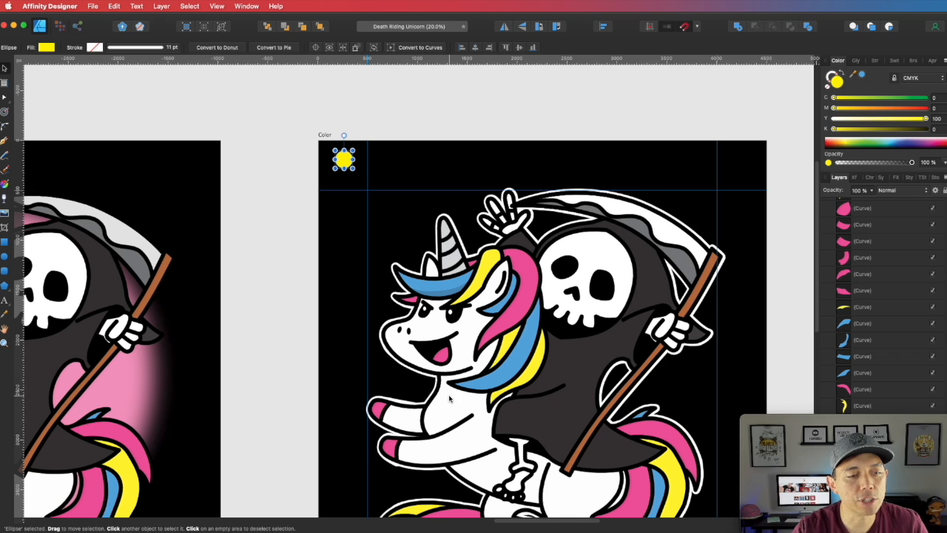
- Compare the Color artboard with the Shadows artboard, and delete the yellow circle from the Color artboard
scroll(449, 398, "down", 2)
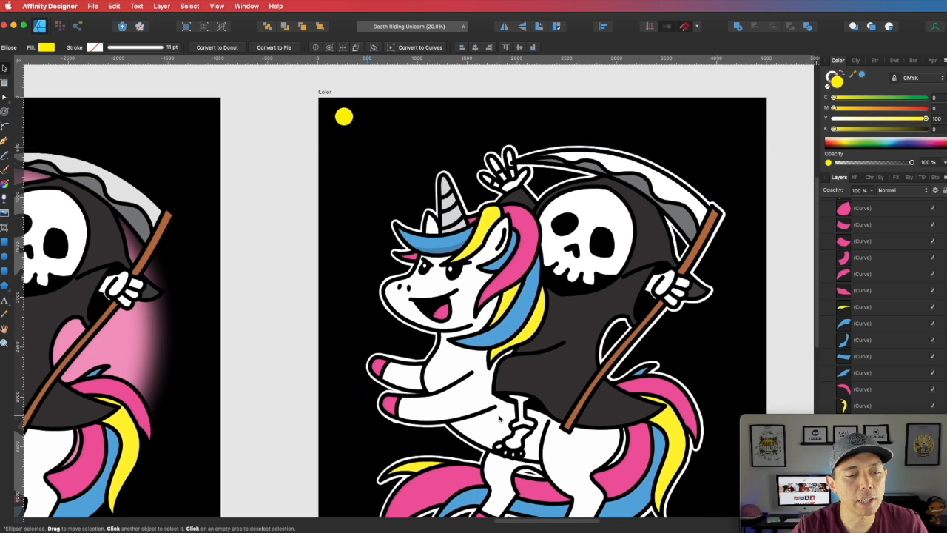
scroll(500, 418, "down", 4)
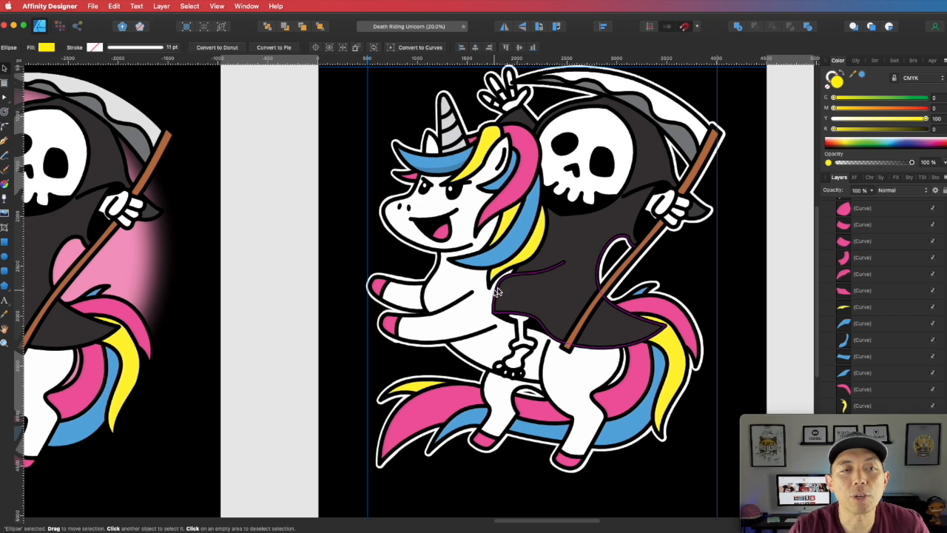
left_click_drag(497, 192, 521, 227)
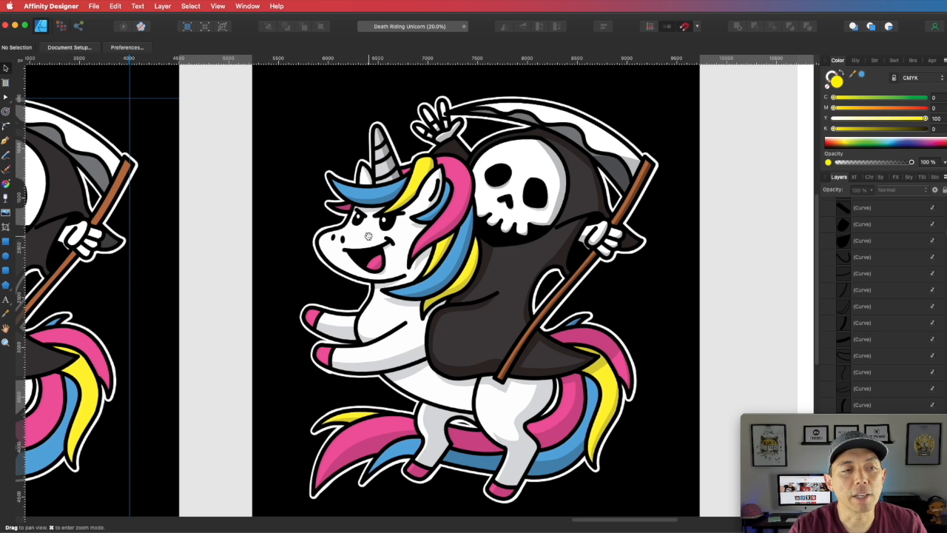
scroll(424, 285, "left", 5)
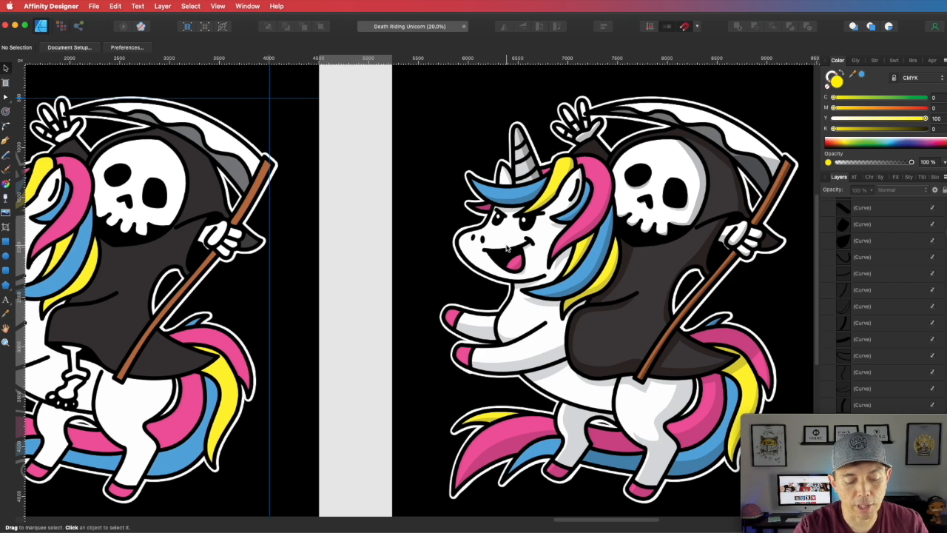
key("super+minus")
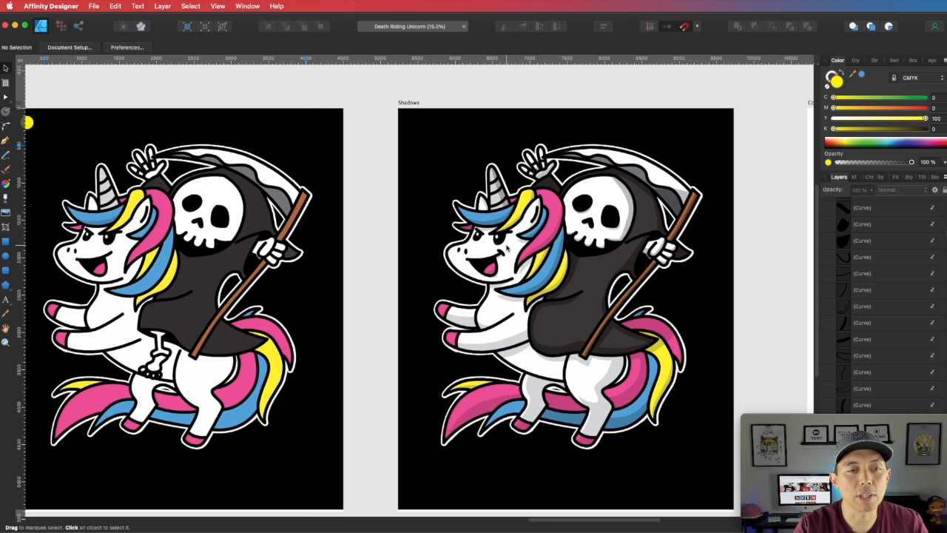
left_click_drag(507, 248, 598, 247)
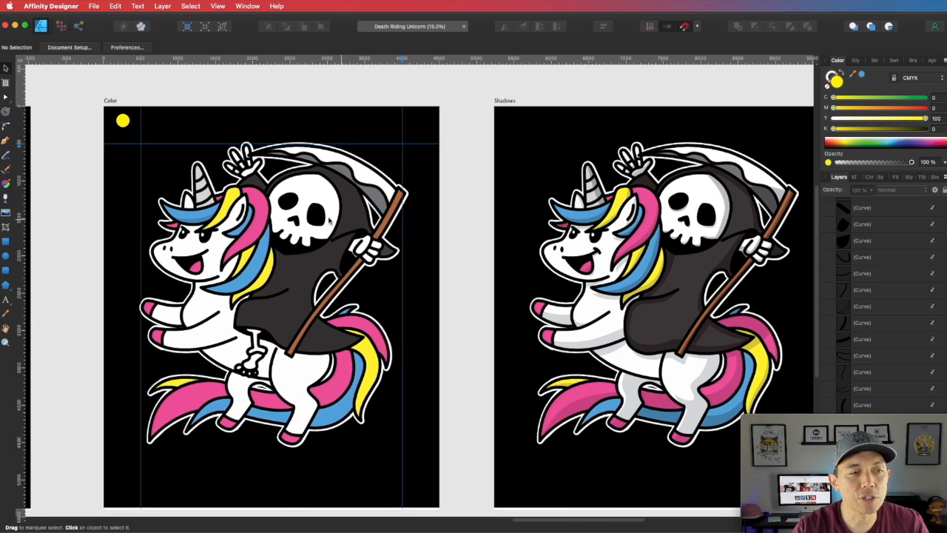
left_click(122, 123)
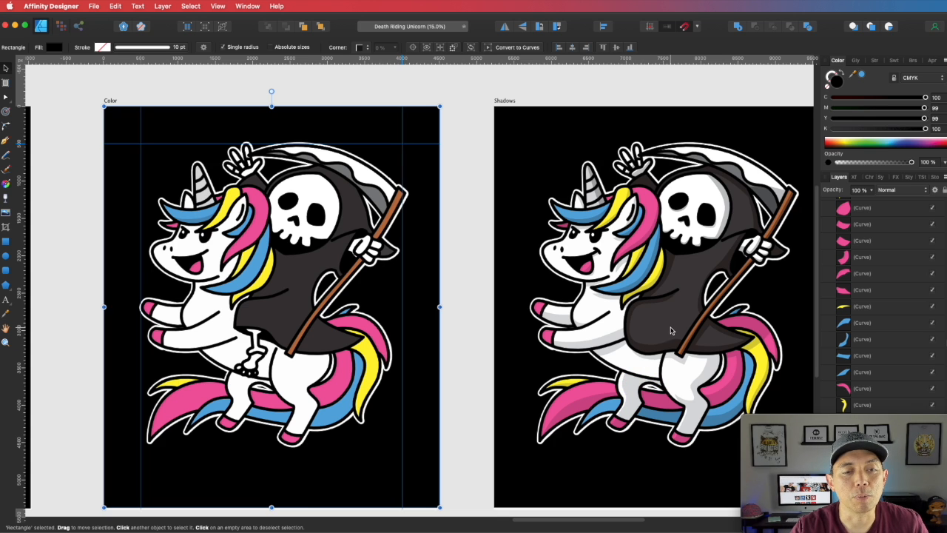
- Select the white-background Color artboard with the shaded characters, located beyond the Shadows artboard
key("space")
left_click_drag(645, 313, 566, 320)
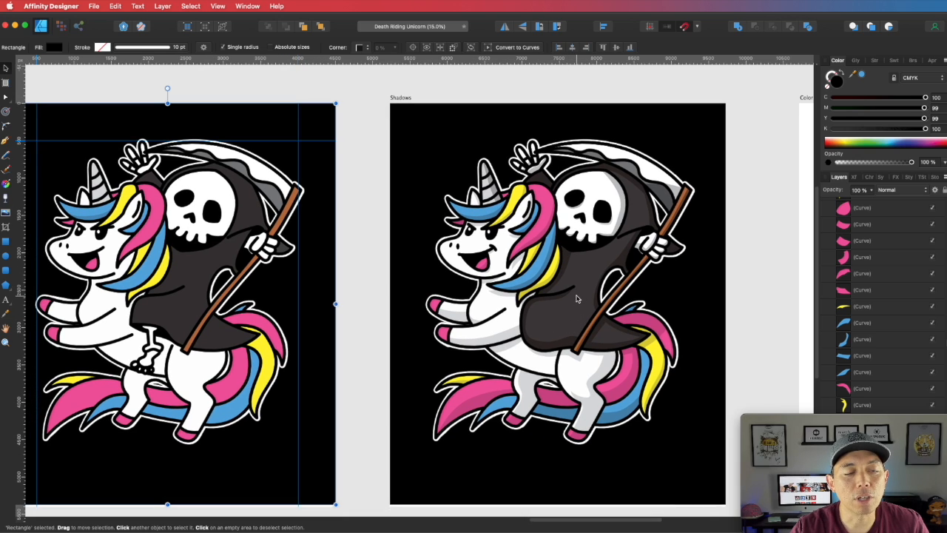
key("space")
left_click_drag(713, 265, 564, 259)
left_click_drag(729, 256, 489, 258)
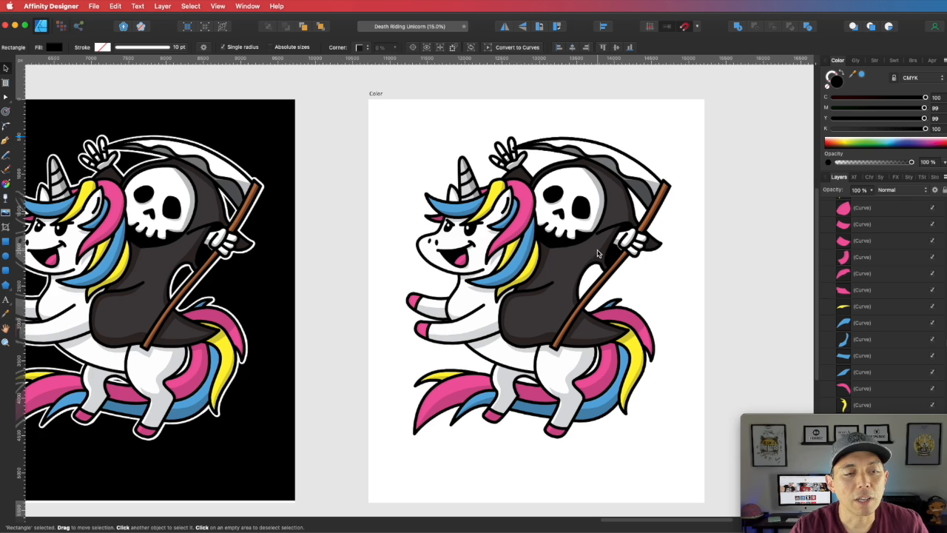
left_click(375, 94)
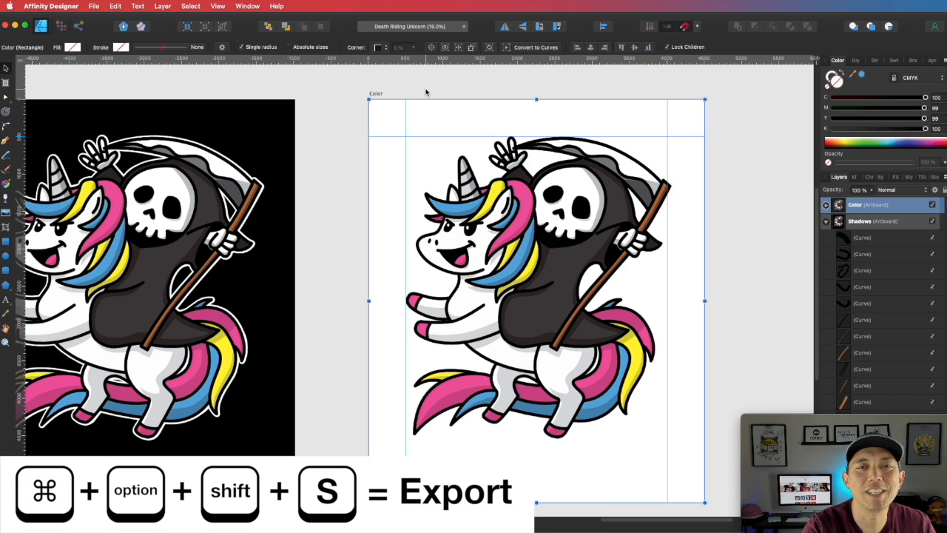
- Set up a PNG export with area Selection Only and size 4500 by 5400 px, and cancel without exporting
key("super+alt+shift+s")
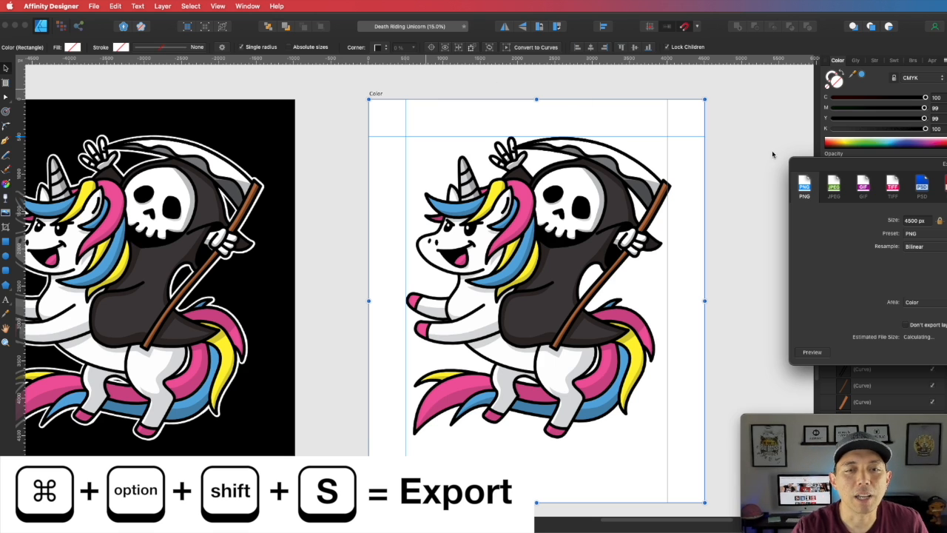
left_click_drag(873, 166, 382, 118)
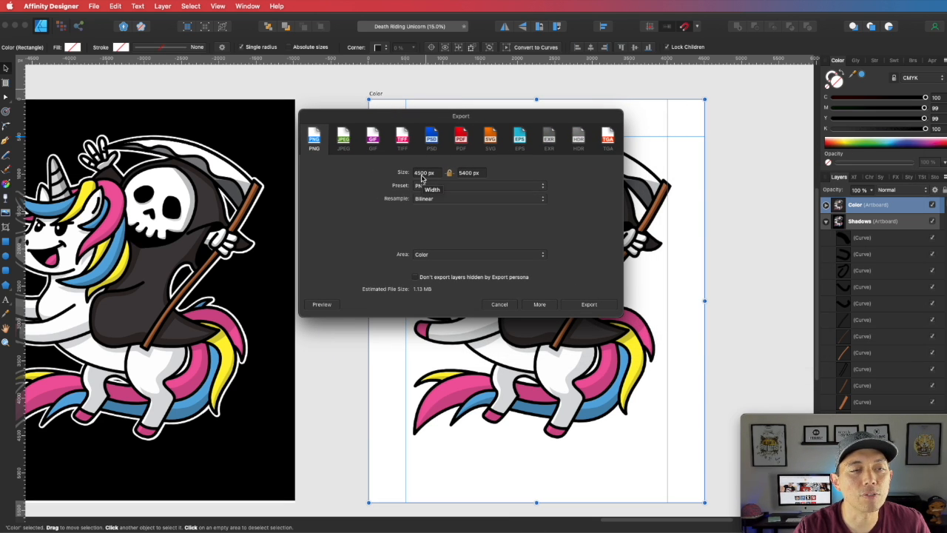
left_click(458, 255)
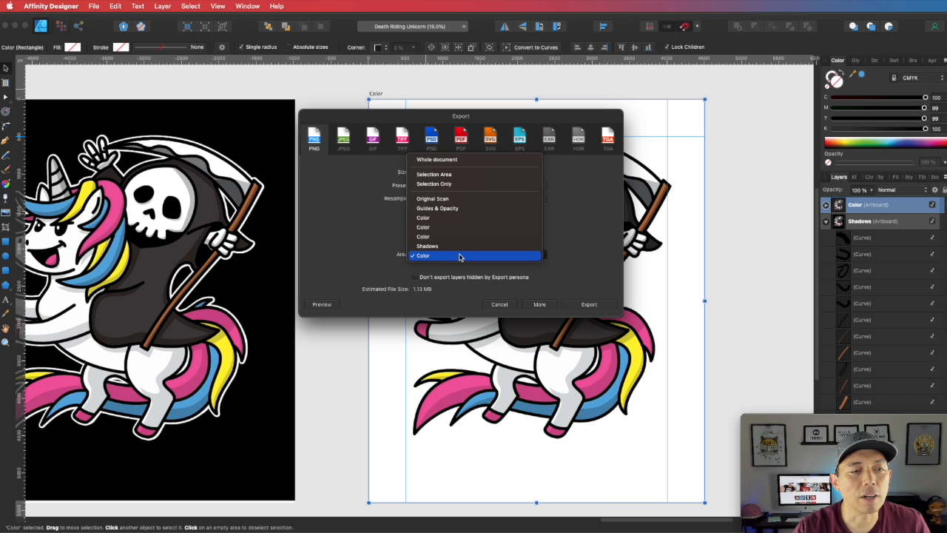
left_click(440, 183)
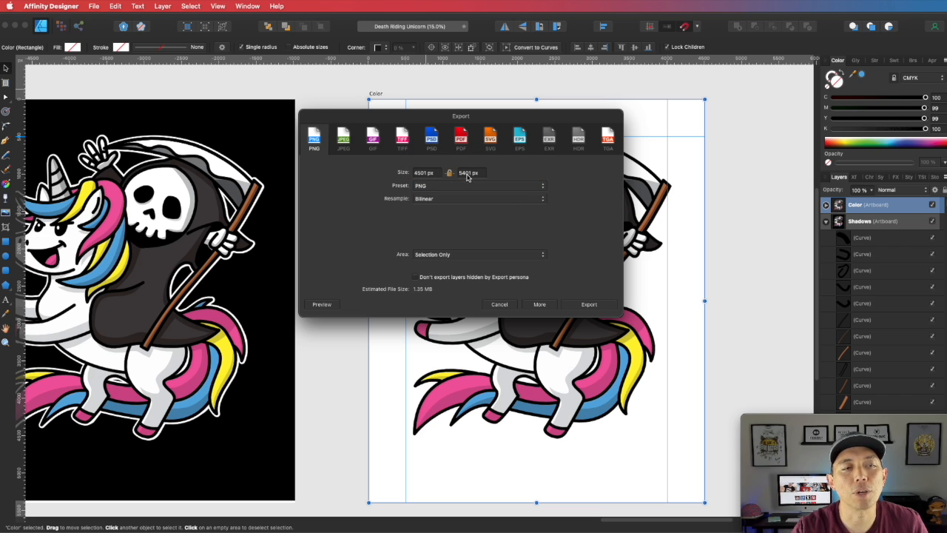
left_click(427, 172)
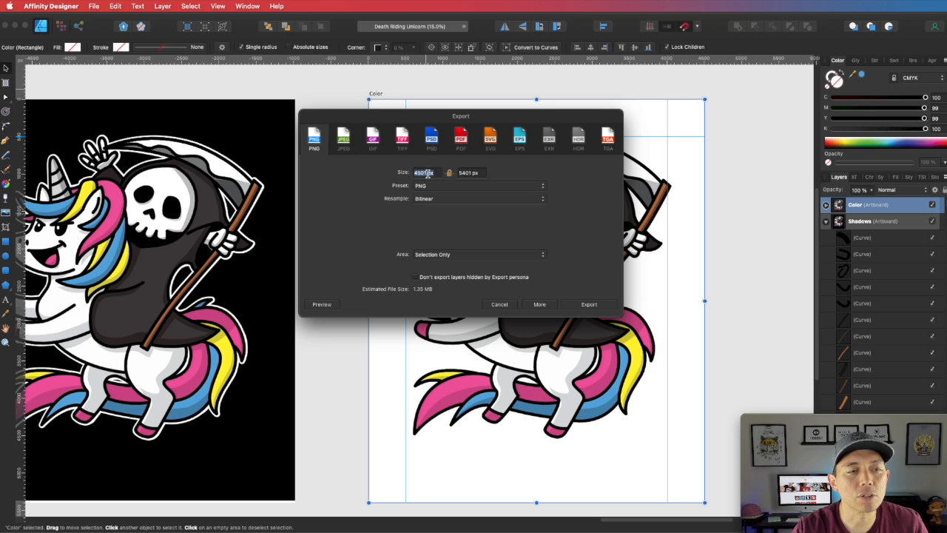
key("BackSpace")
type("0")
left_click(481, 172)
left_click(461, 187)
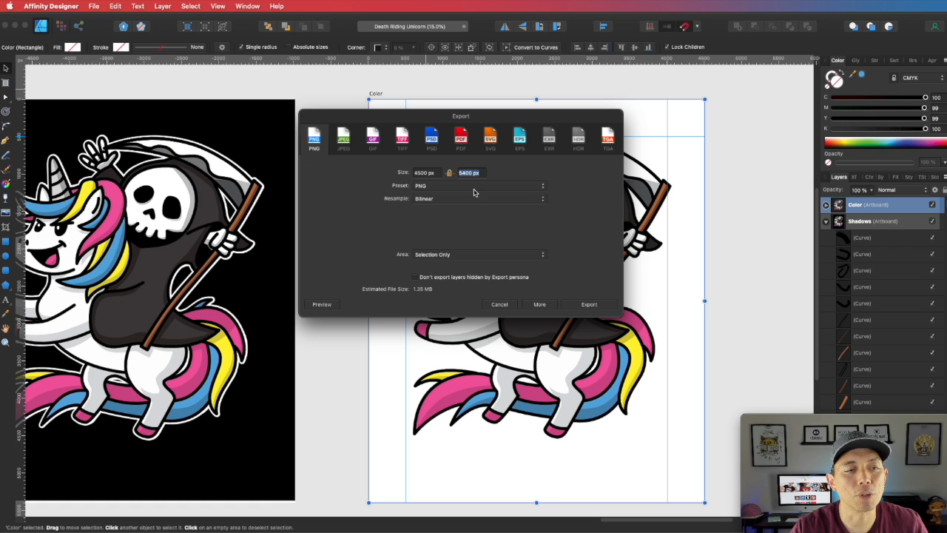
left_click(498, 302)
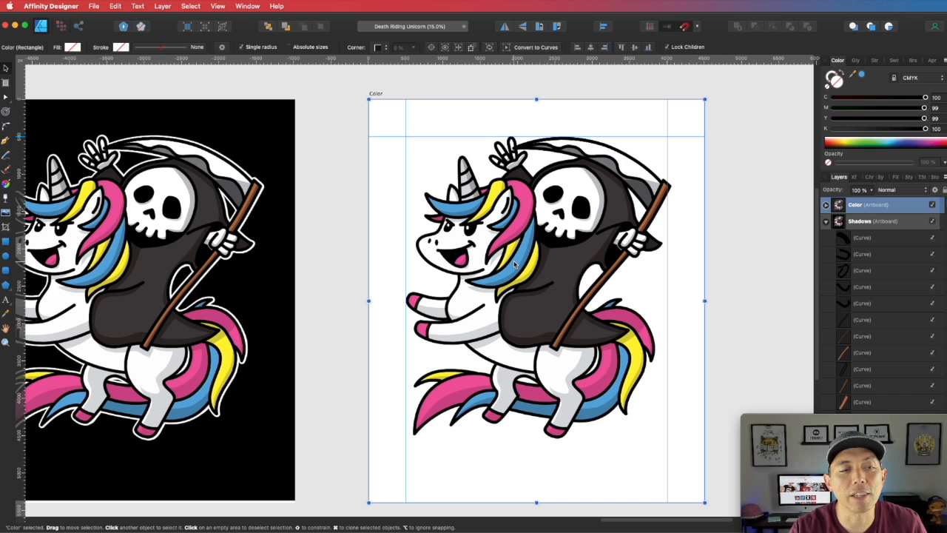
left_click(541, 200)
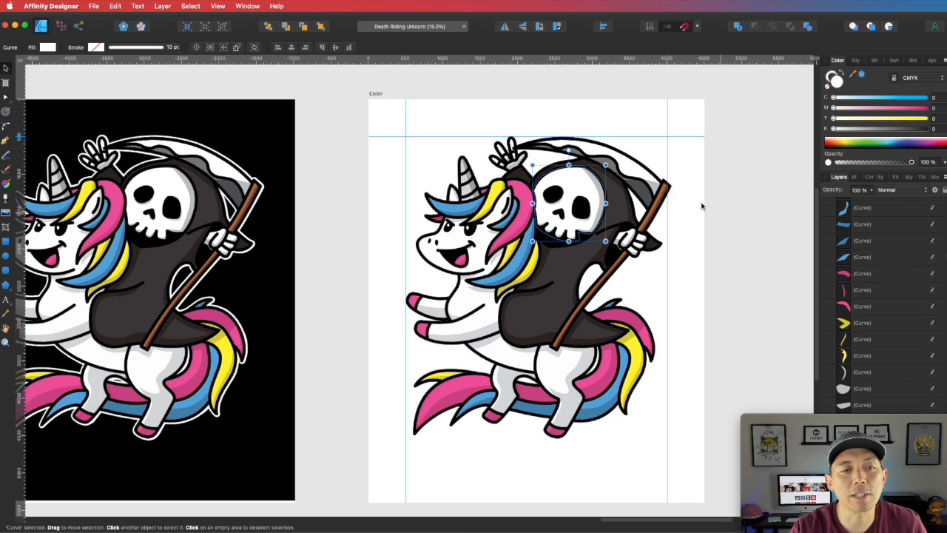
left_click(437, 302)
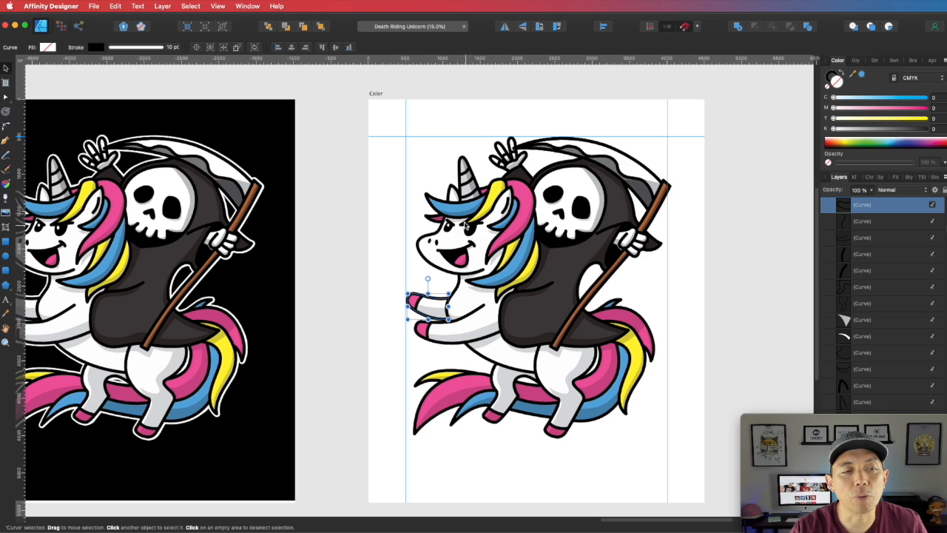
left_click(370, 193)
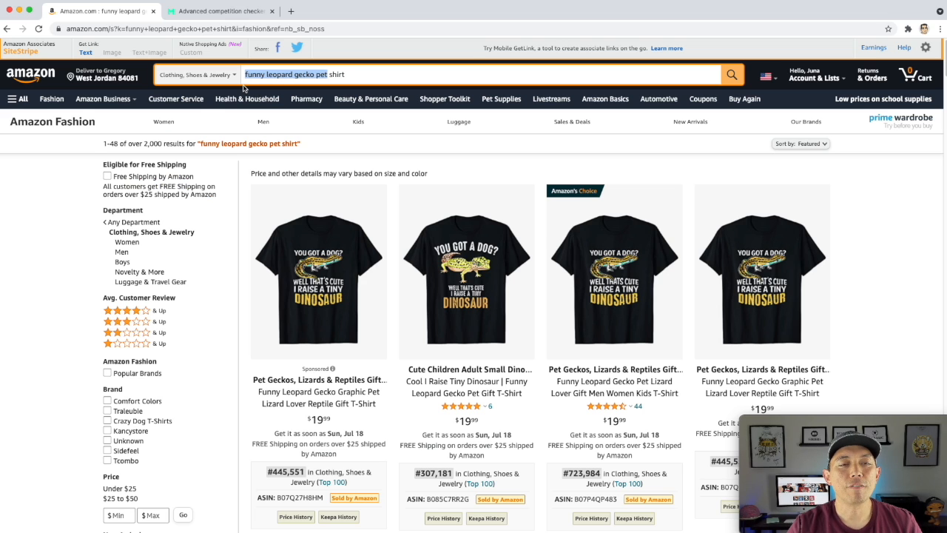
- Examine the designs and best-seller ranks of the Amazon shirts found for "funny leopard gecko pet shirt"
left_click(354, 72)
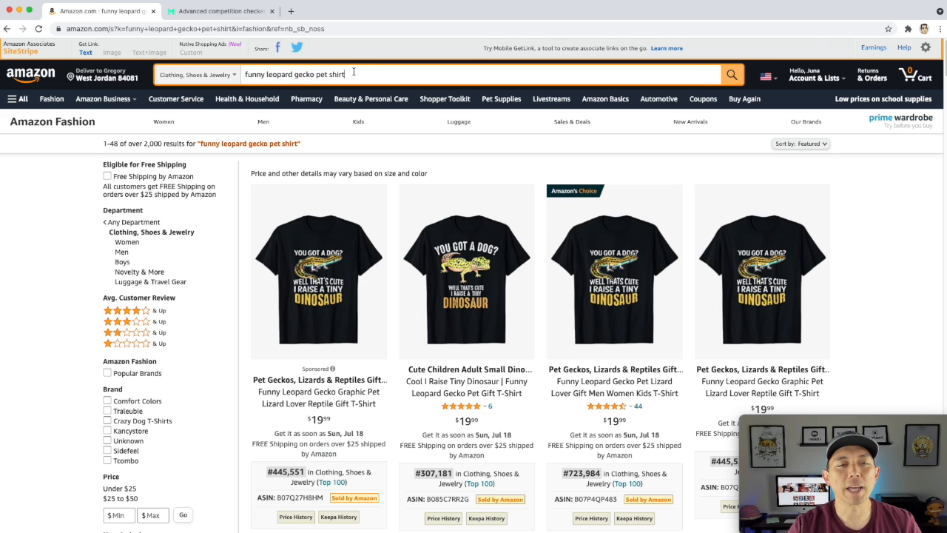
scroll(557, 264, "down", 2)
scroll(557, 264, "down", 1)
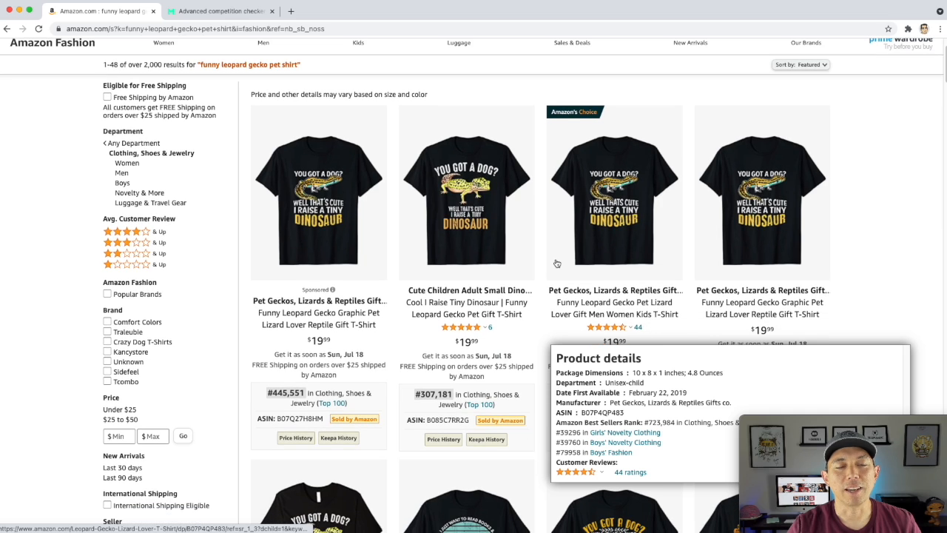
scroll(557, 263, "down", 2)
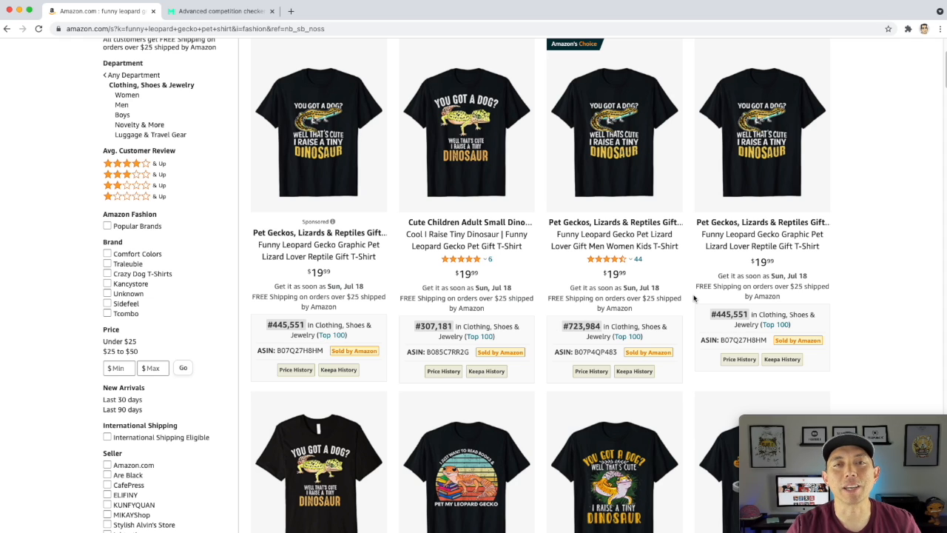
scroll(694, 298, "down", 10)
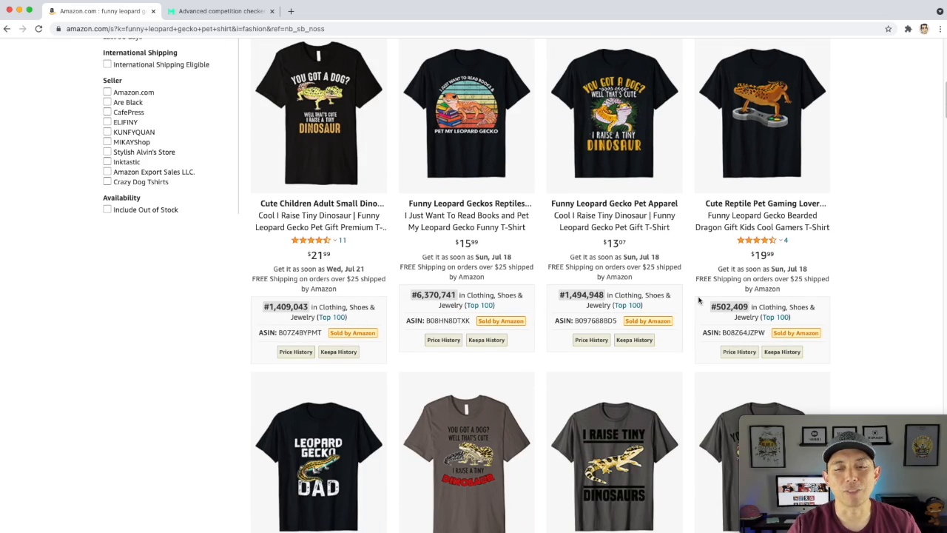
scroll(701, 300, "down", 4)
scroll(690, 278, "down", 5)
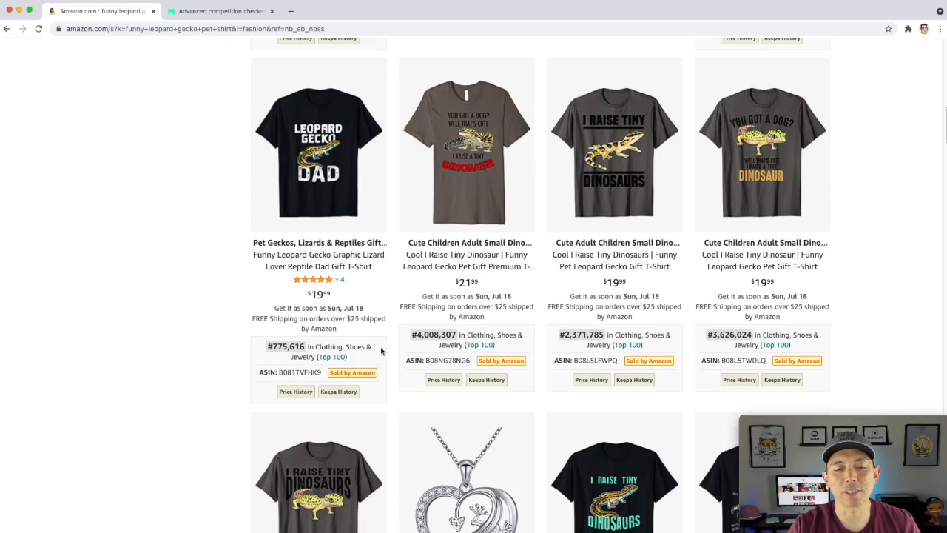
scroll(532, 344, "down", 10)
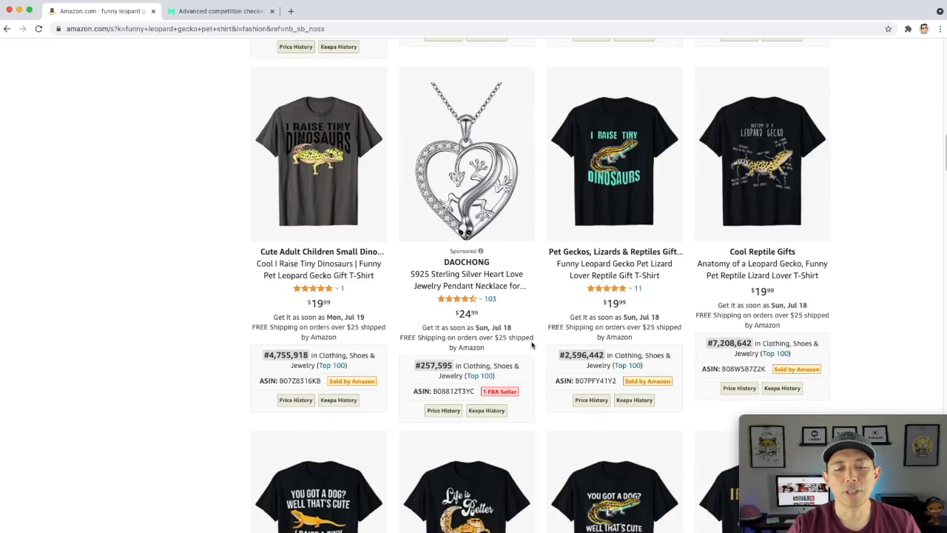
scroll(531, 344, "up", 11)
scroll(531, 345, "up", 15)
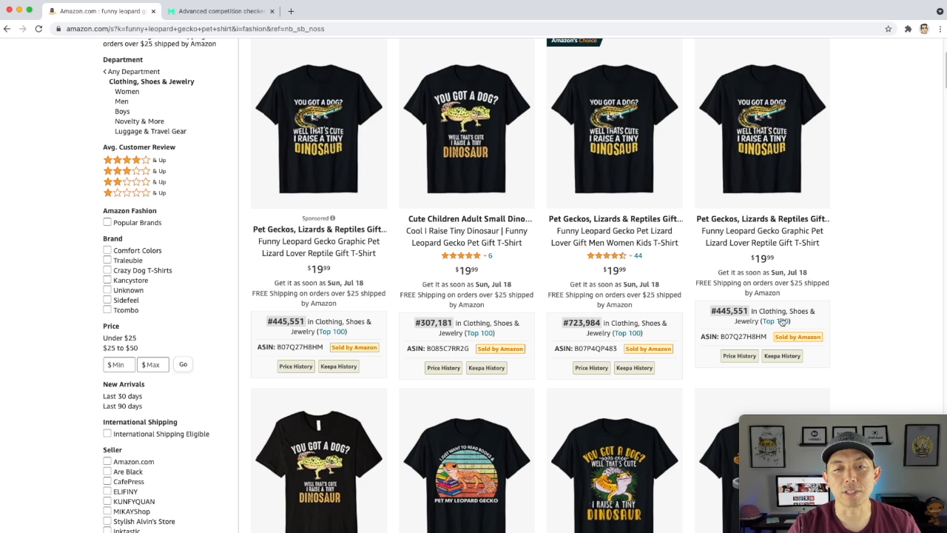
- Switch to Merch Informer's Advanced competition checker and review the score and bestsellers for "funny leopard gecko pet"
left_click(215, 11)
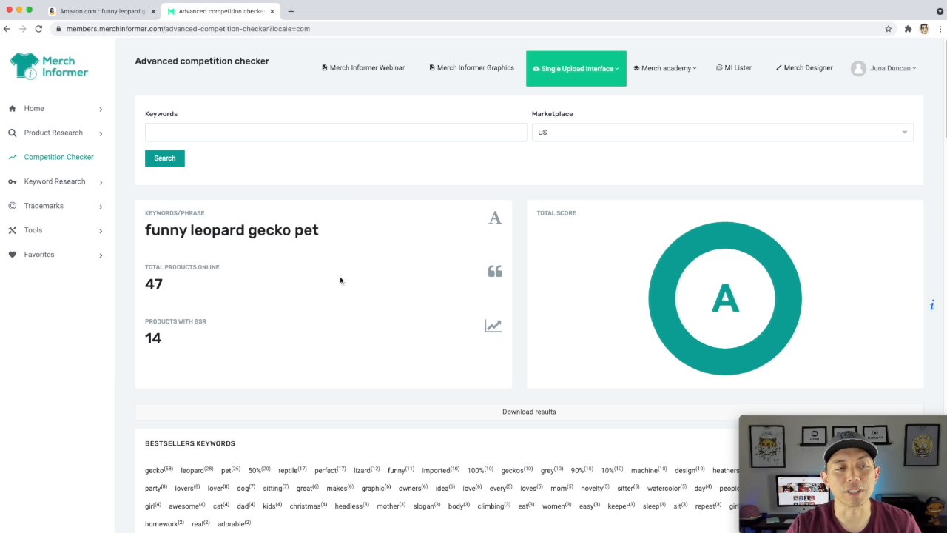
scroll(338, 278, "down", 5)
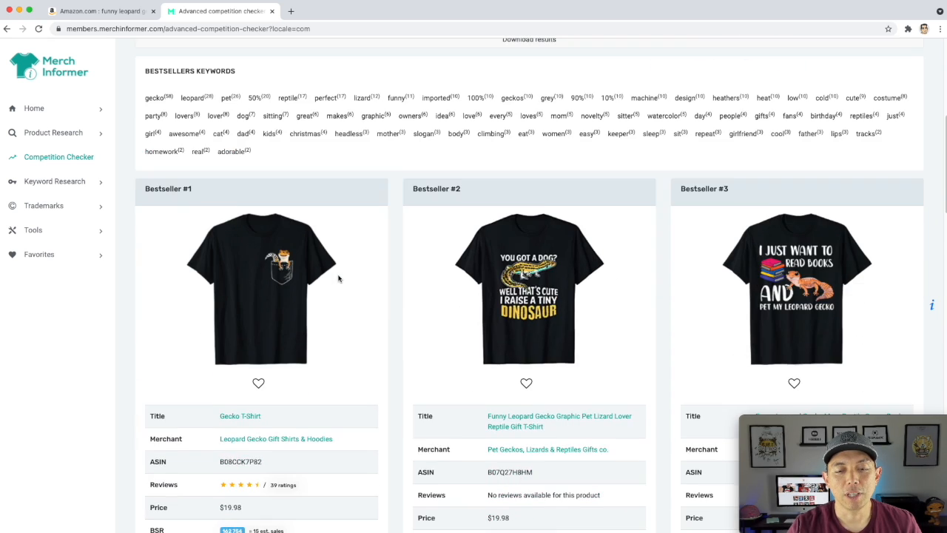
scroll(338, 278, "down", 1)
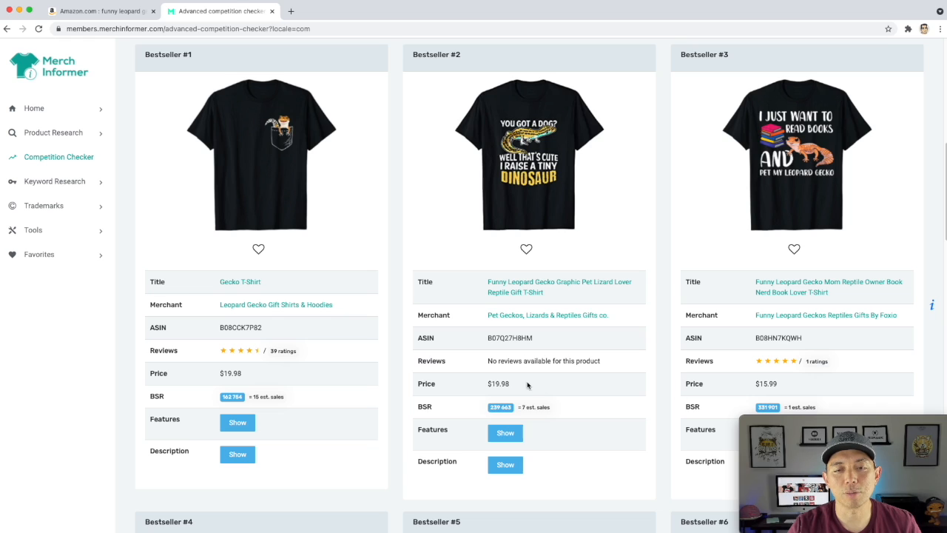
scroll(348, 267, "up", 7)
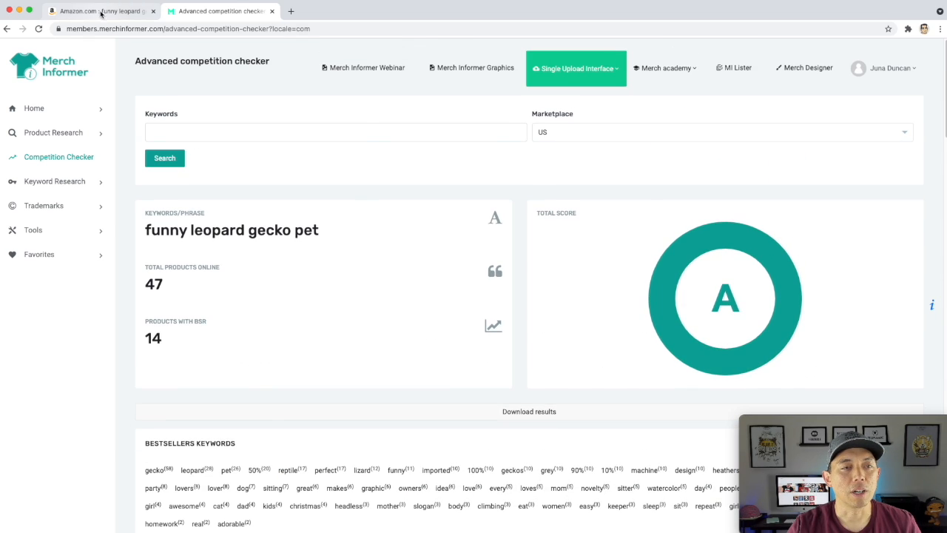
- Return to Amazon and search Clothing, Shoes & Jewelry for "funny leopard gecko shirt"
left_click(101, 11)
scroll(318, 222, "up", 3)
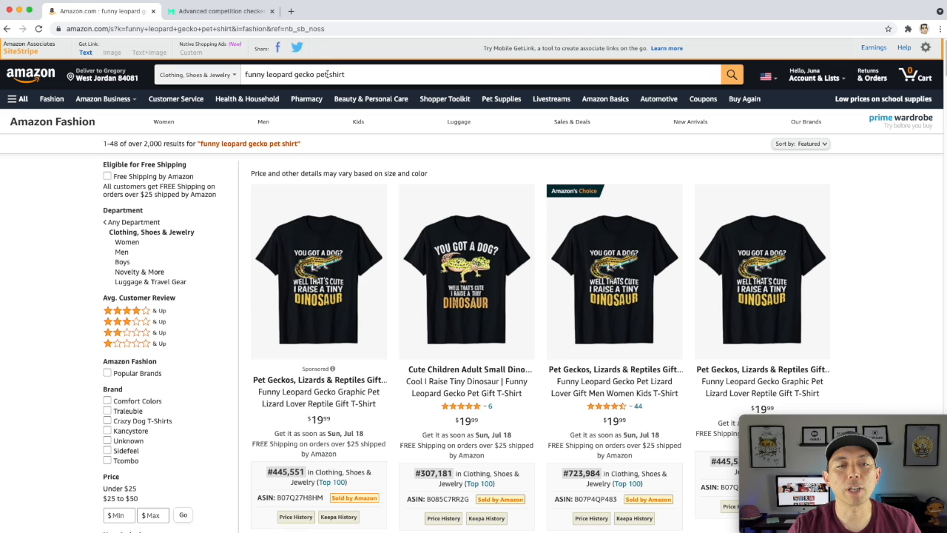
left_click_drag(329, 74, 316, 75)
key("BackSpace")
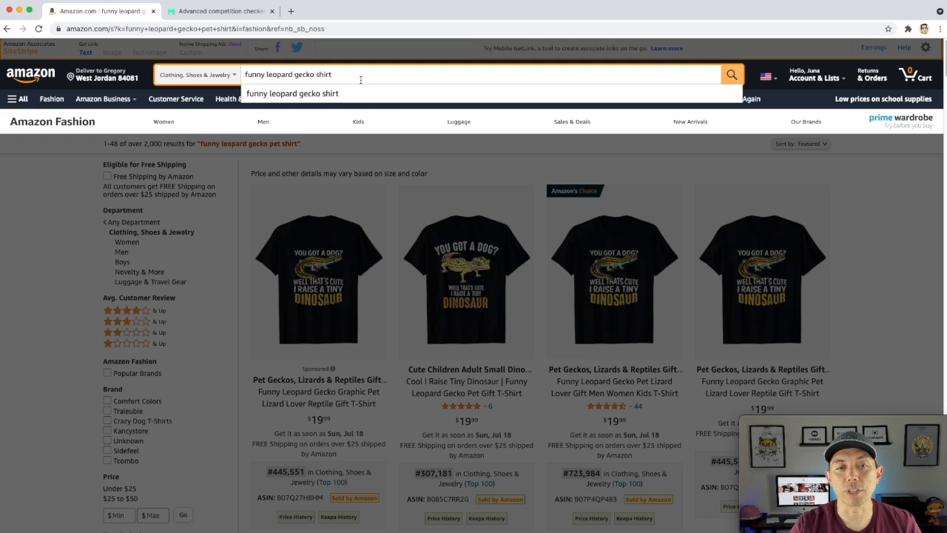
key("Return")
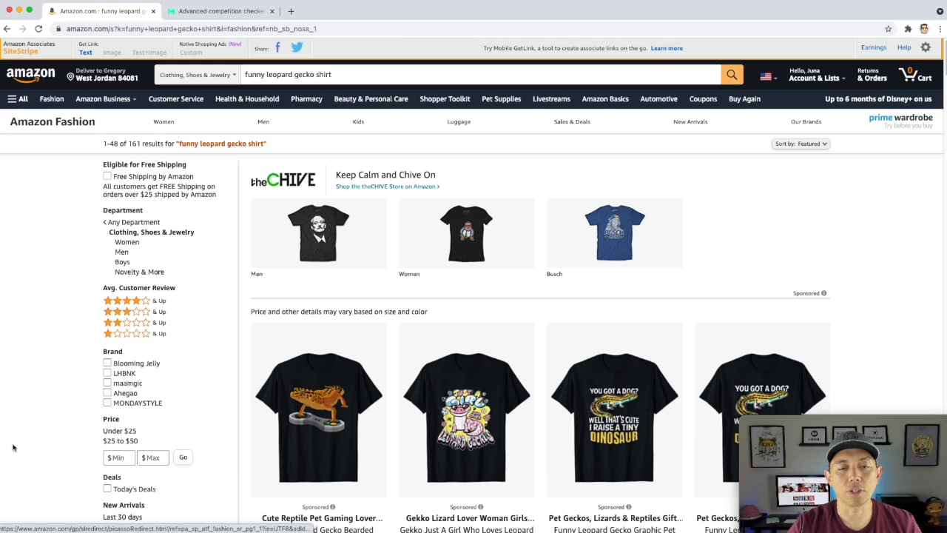
- Examine the designs, ratings and best-seller ranks of the listings found for "funny leopard gecko shirt"
scroll(444, 245, "down", 3)
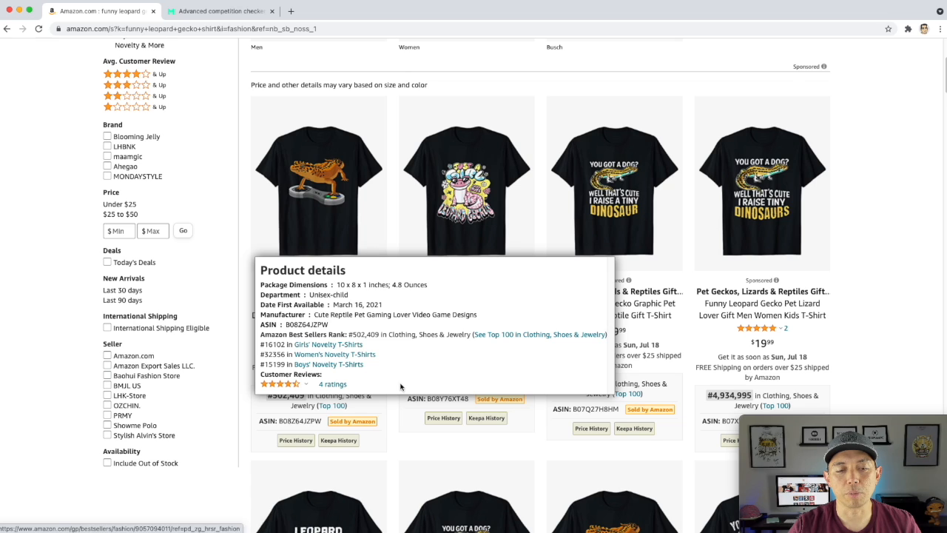
scroll(400, 384, "down", 1)
scroll(558, 374, "down", 3)
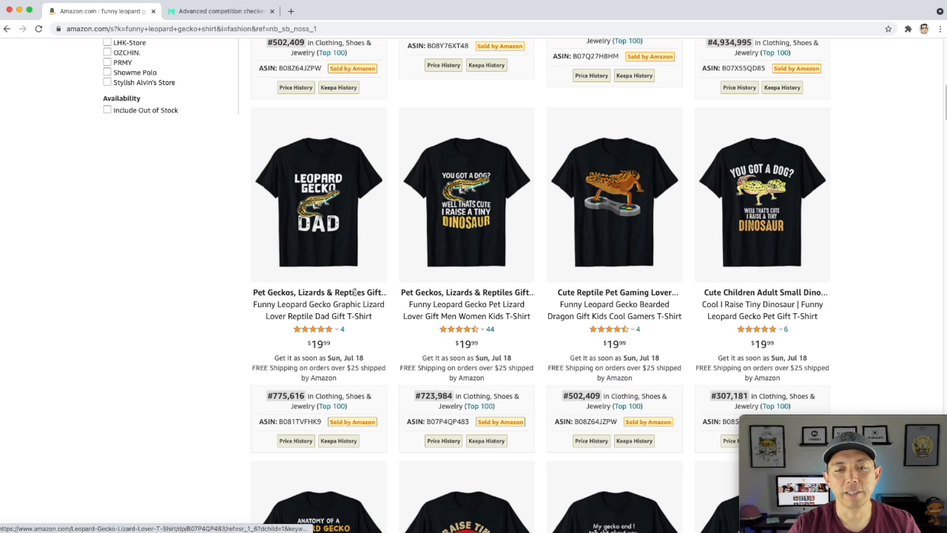
scroll(359, 300, "down", 2)
scroll(277, 106, "up", 3)
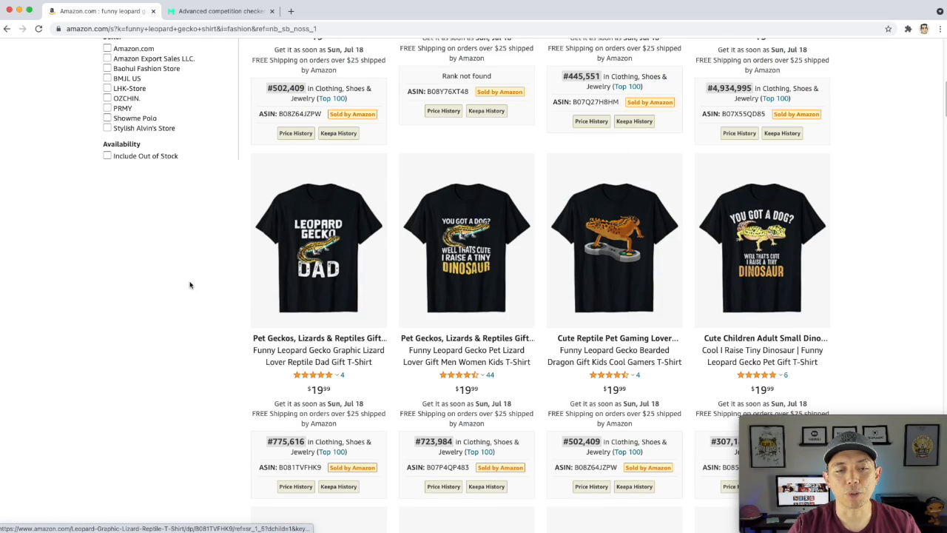
scroll(190, 285, "down", 2)
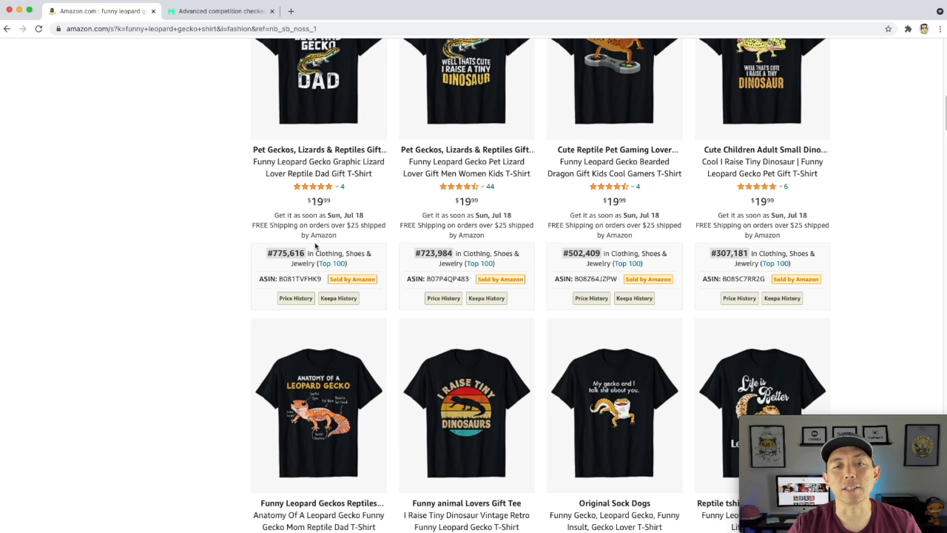
scroll(315, 244, "up", 1)
mouse_move(317, 426)
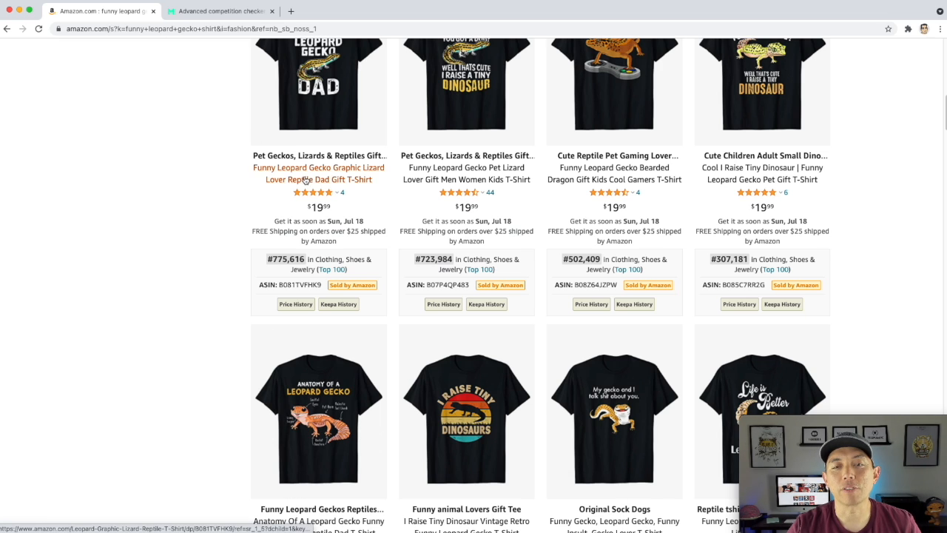
mouse_move(313, 192)
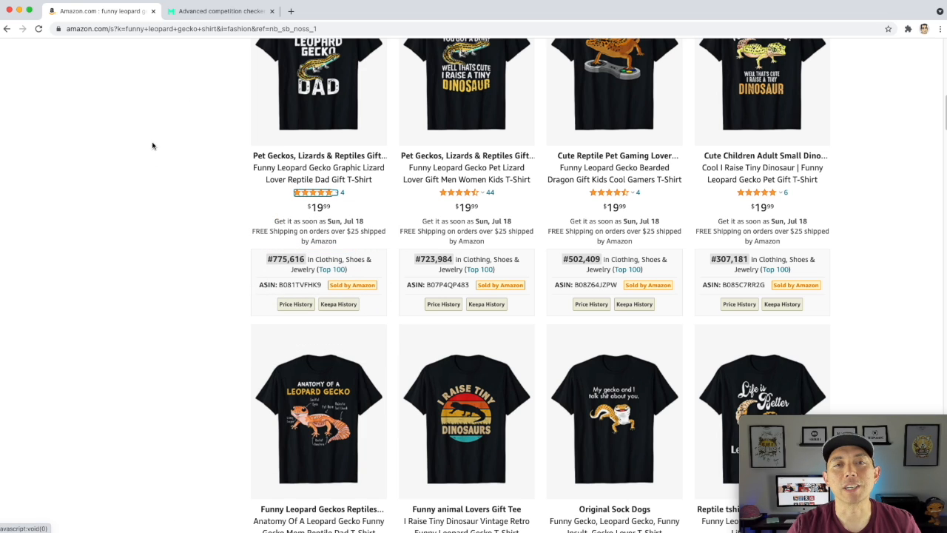
scroll(157, 166, "up", 2)
scroll(158, 166, "up", 10)
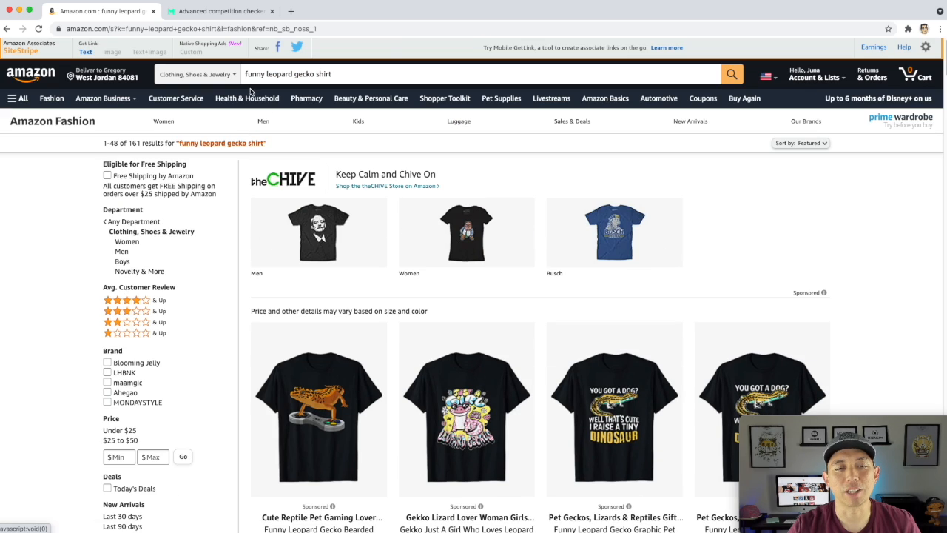